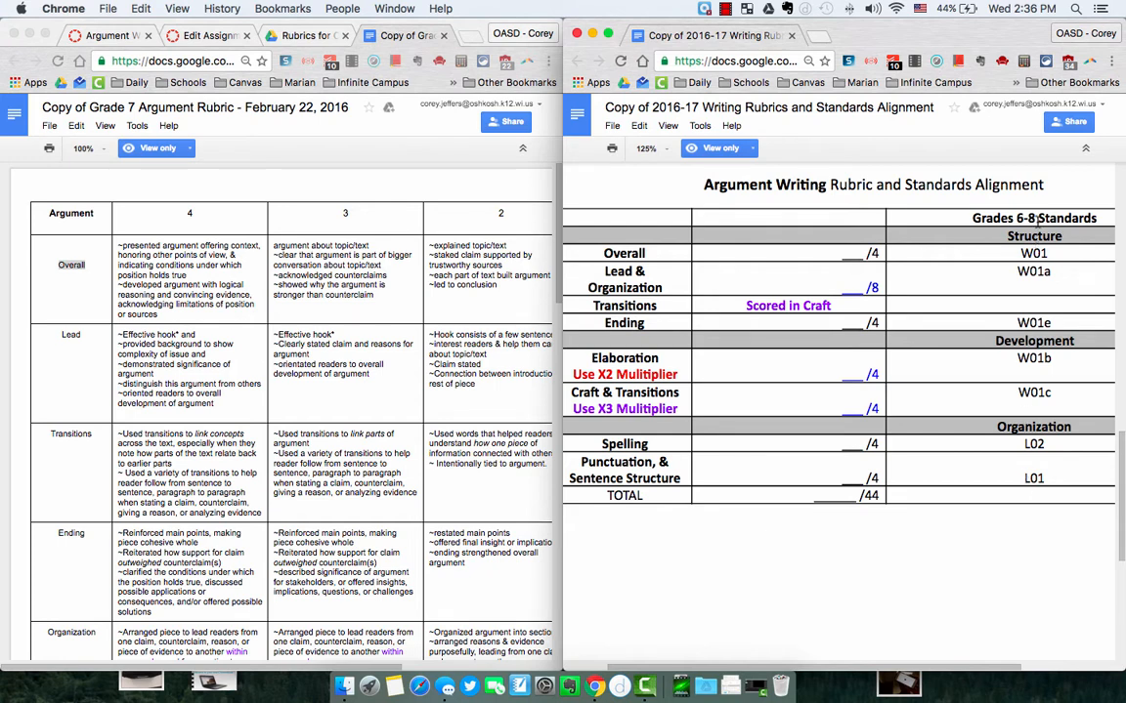
- Examine the total score in the writing standards alignment and the level 4 Overall description in the Grade 7 argument rubric
{"action": "double_click", "coordinate": [872, 495]}
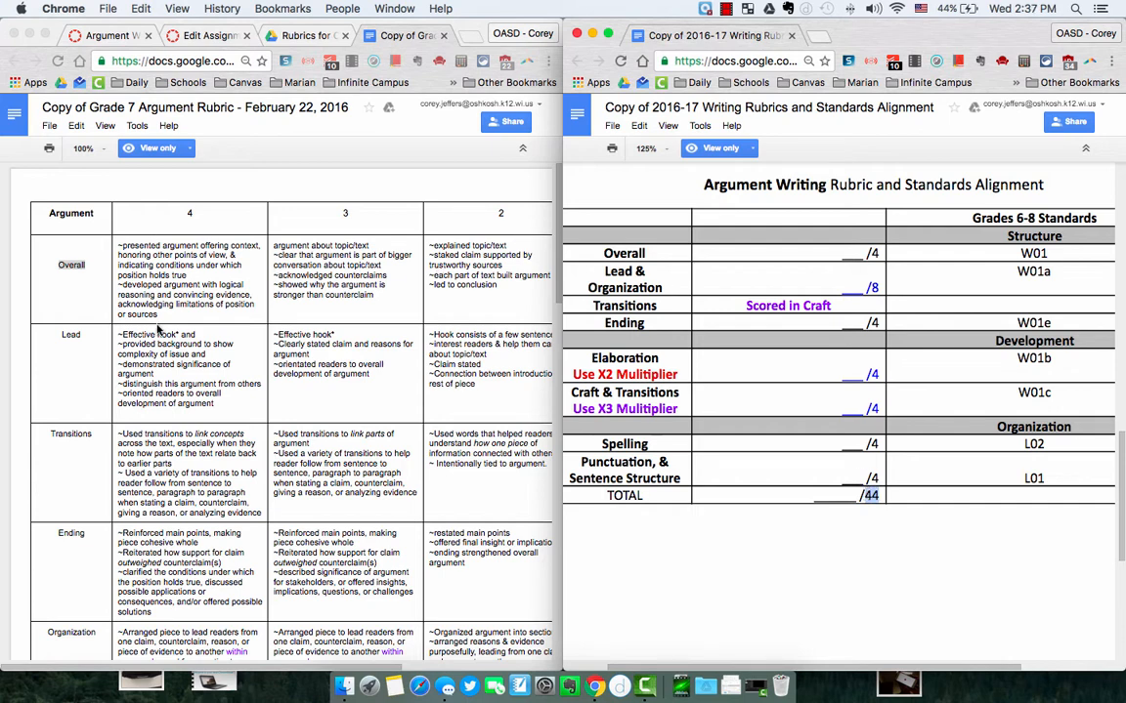
{"action": "left_click", "coordinate": [142, 273]}
{"action": "left_click_drag", "start_coordinate": [110, 223], "coordinate": [182, 313]}
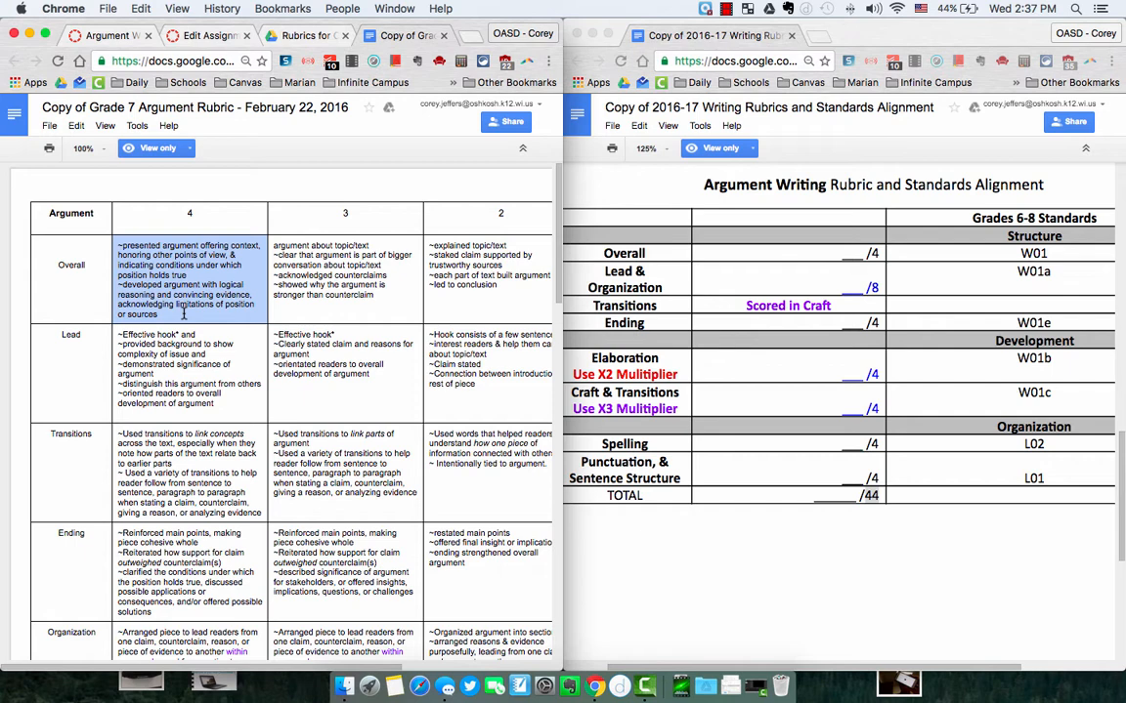
- Go to the Canvas assignment being edited and compare its points value with the total in the standards alignment
{"action": "left_click", "coordinate": [179, 37]}
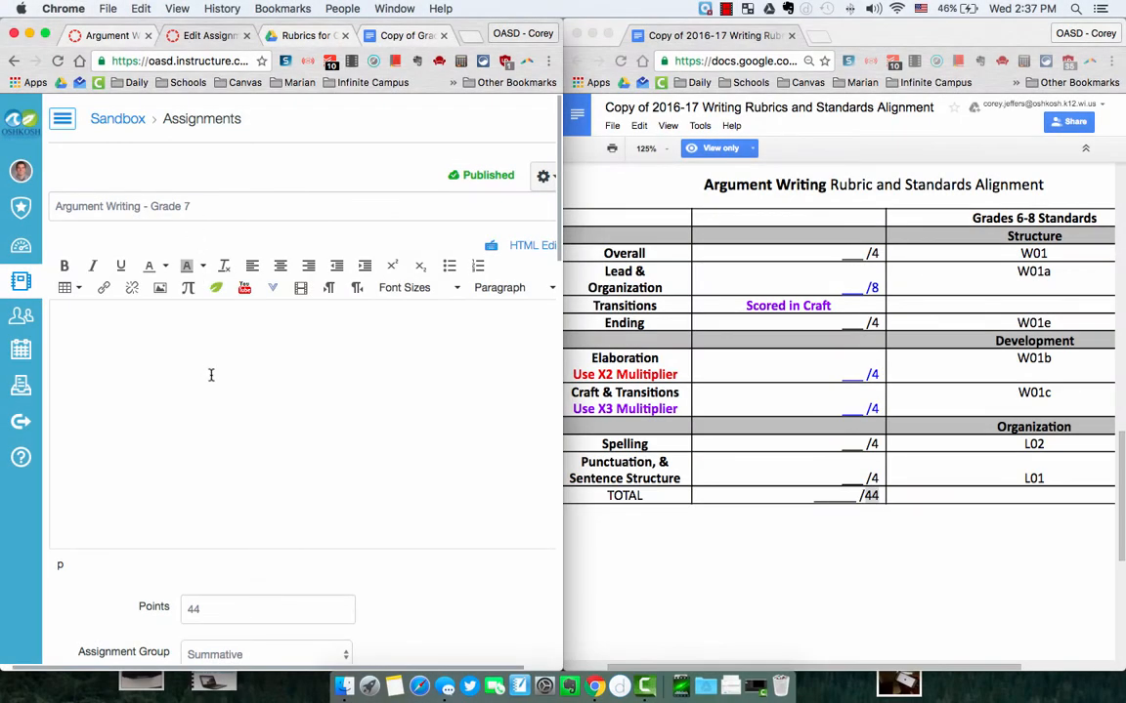
{"action": "scroll", "coordinate": [211, 374], "scroll_direction": "down", "scroll_amount": 1}
{"action": "scroll", "coordinate": [176, 304], "scroll_direction": "down", "scroll_amount": 2}
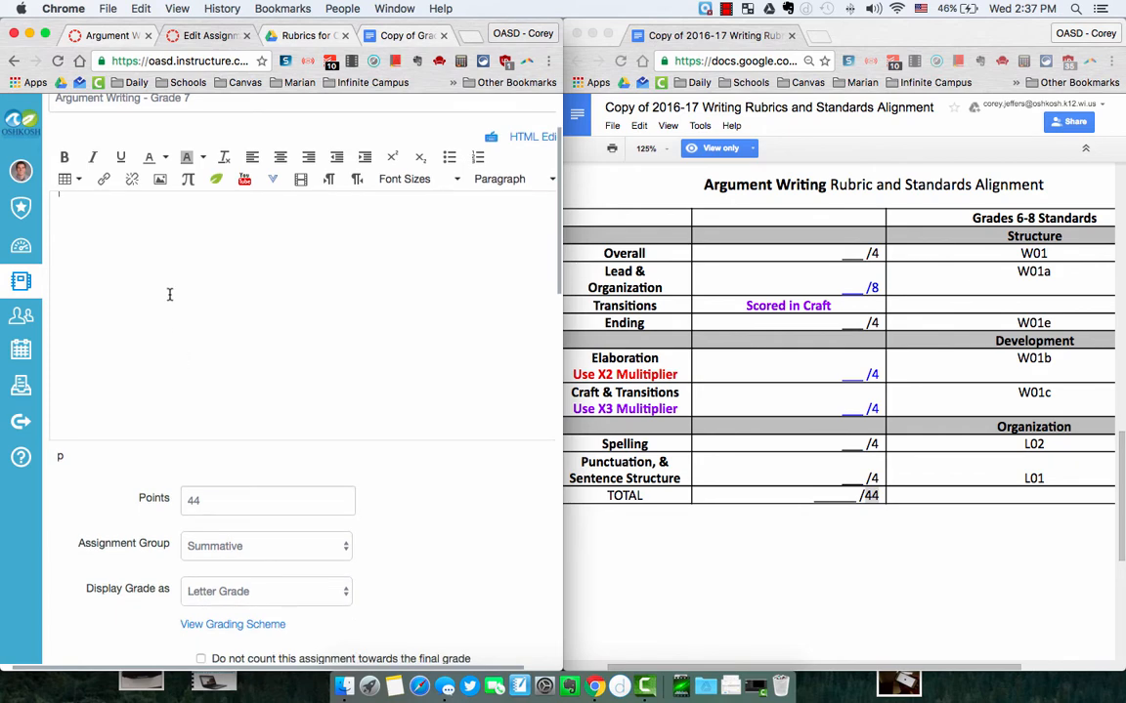
{"action": "scroll", "coordinate": [167, 271], "scroll_direction": "down", "scroll_amount": 9}
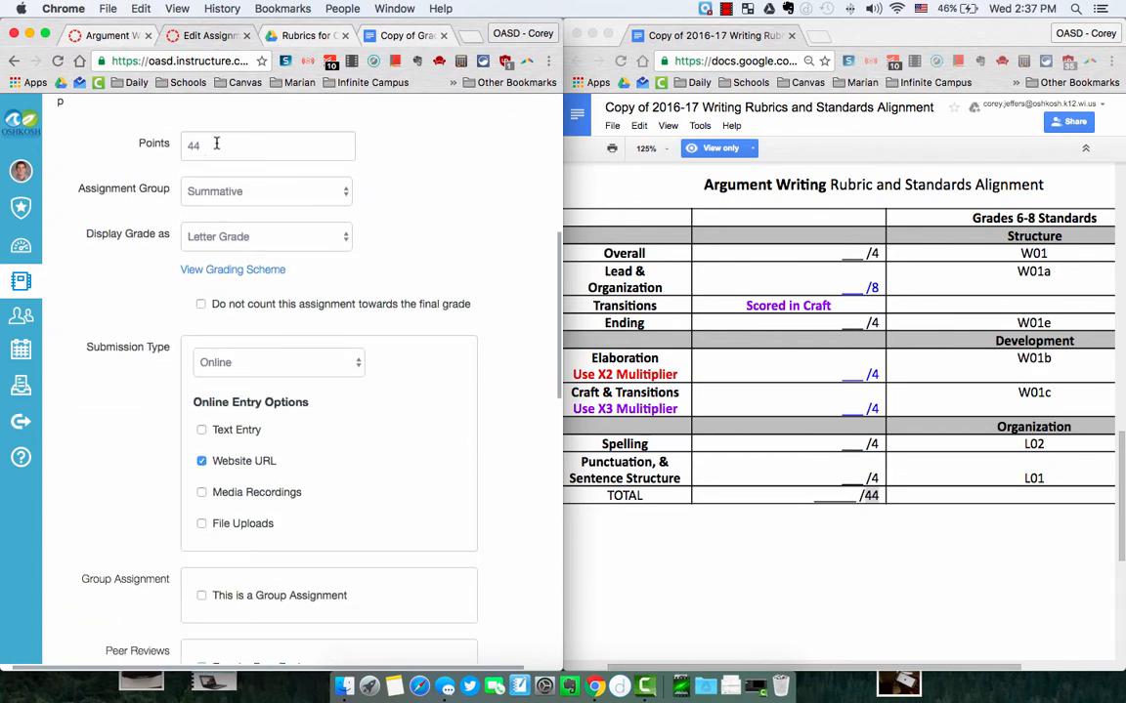
{"action": "left_click", "coordinate": [216, 144]}
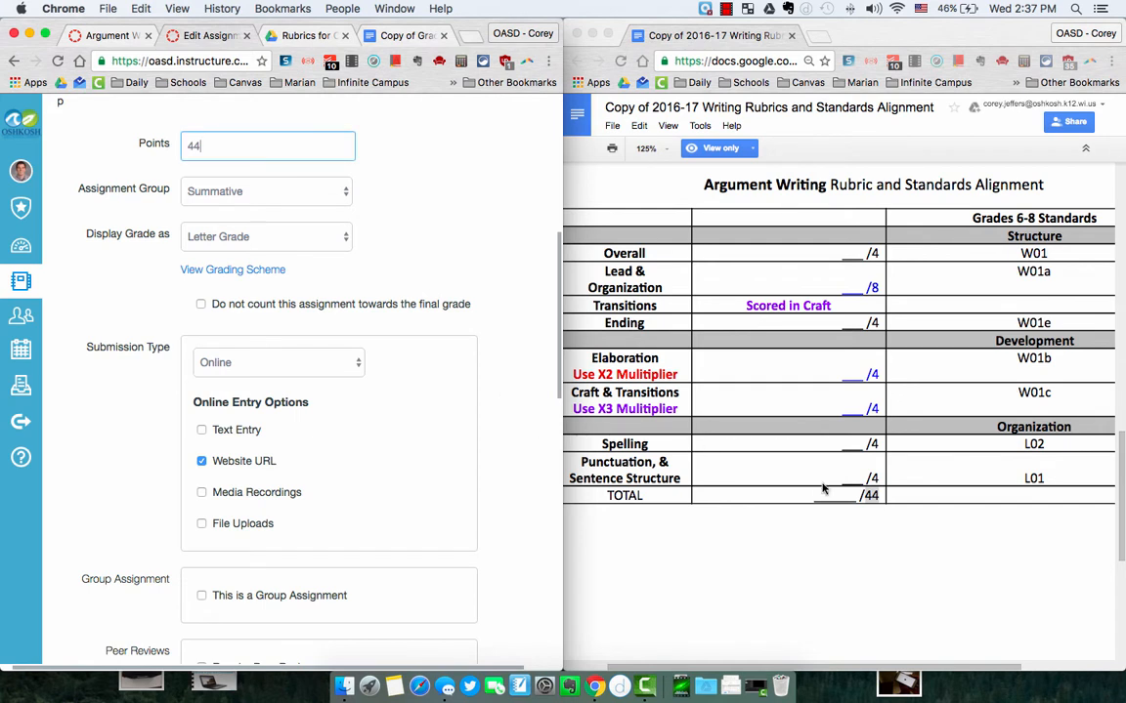
{"action": "left_click", "coordinate": [870, 506]}
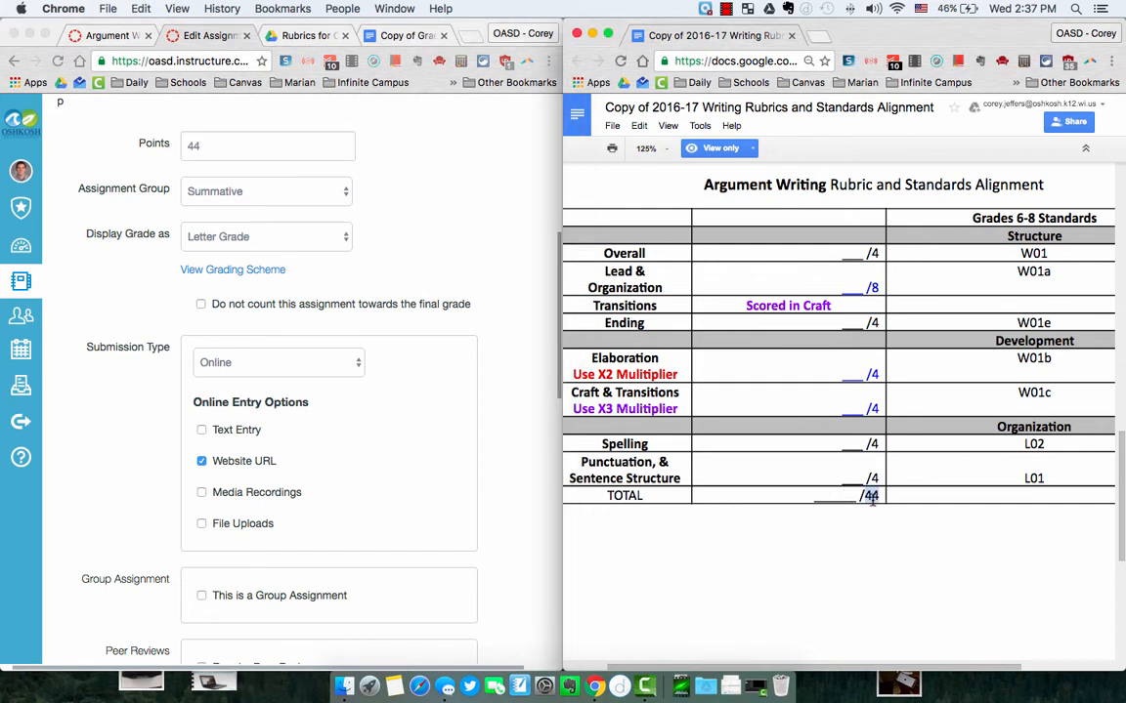
- Choose Summative as the assignment group and Letter Grade as the grade display
{"action": "left_click", "coordinate": [244, 197]}
{"action": "left_click", "coordinate": [243, 196]}
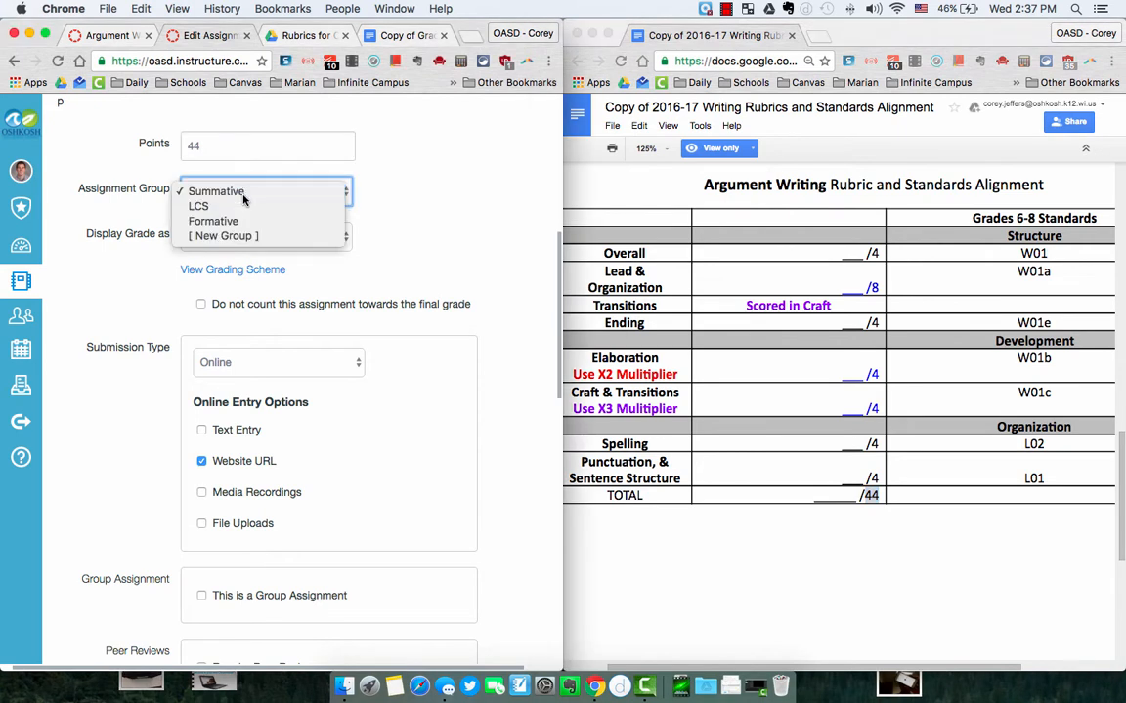
{"action": "left_click", "coordinate": [245, 191]}
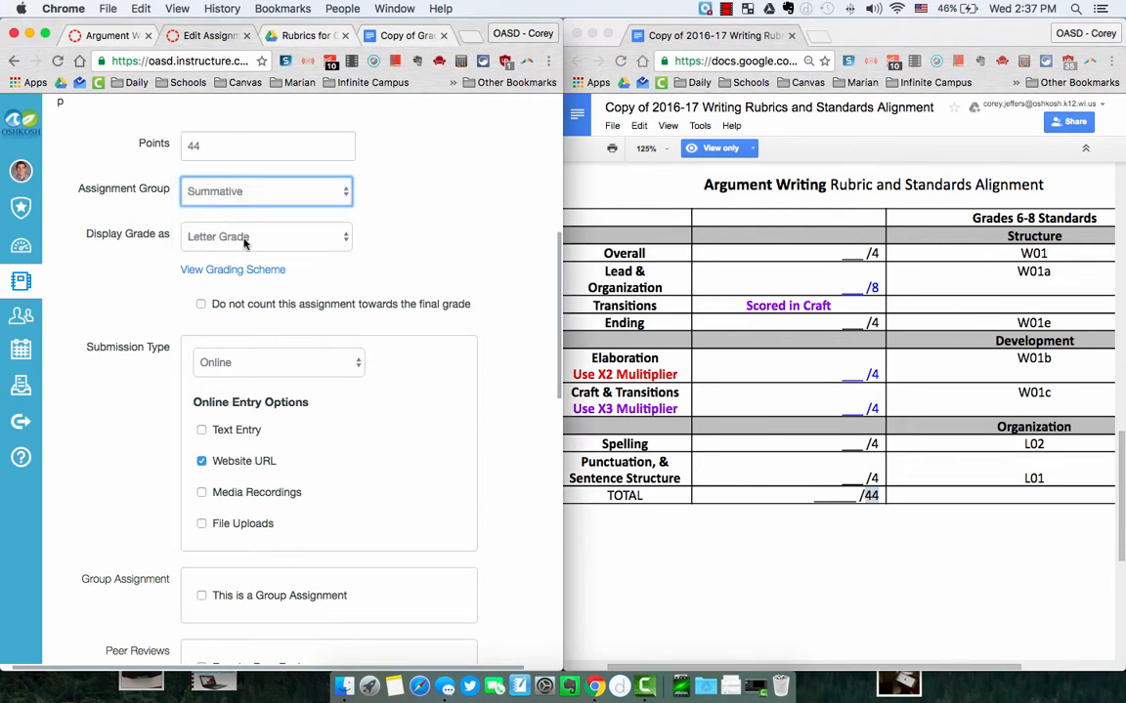
{"action": "left_click", "coordinate": [243, 239]}
{"action": "left_click", "coordinate": [246, 239]}
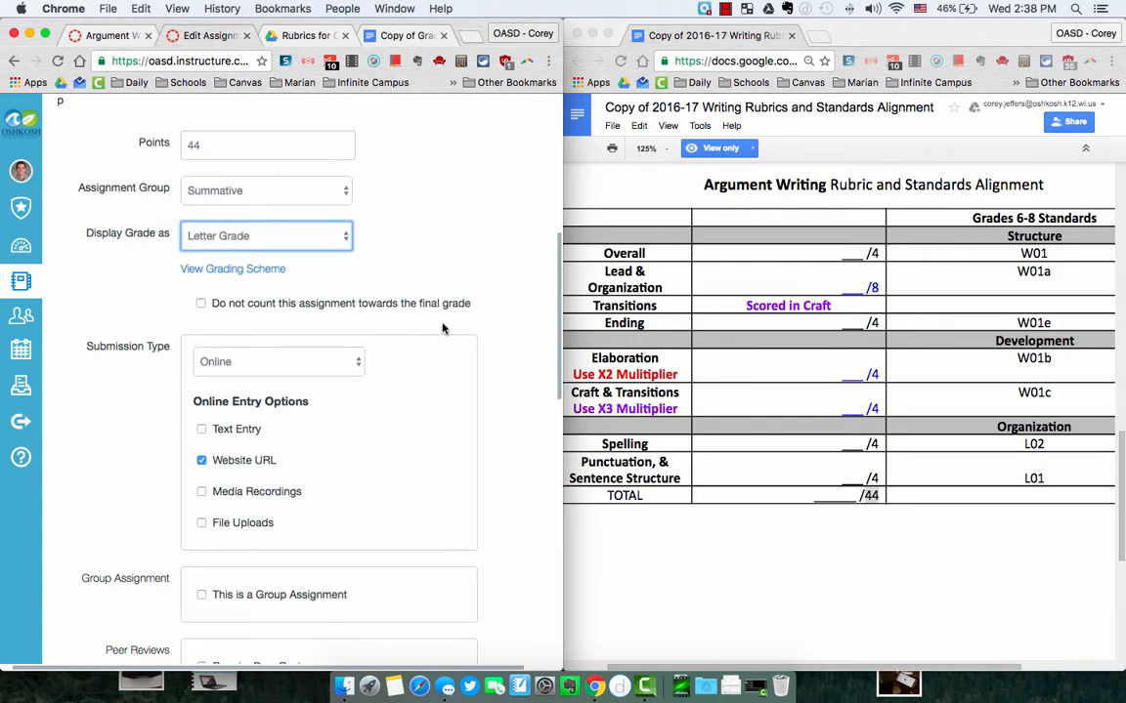
- Try On Paper as the assignment's submission type and return it to Online
{"action": "scroll", "coordinate": [442, 328], "scroll_direction": "down", "scroll_amount": 3}
{"action": "scroll", "coordinate": [442, 327], "scroll_direction": "down", "scroll_amount": 2}
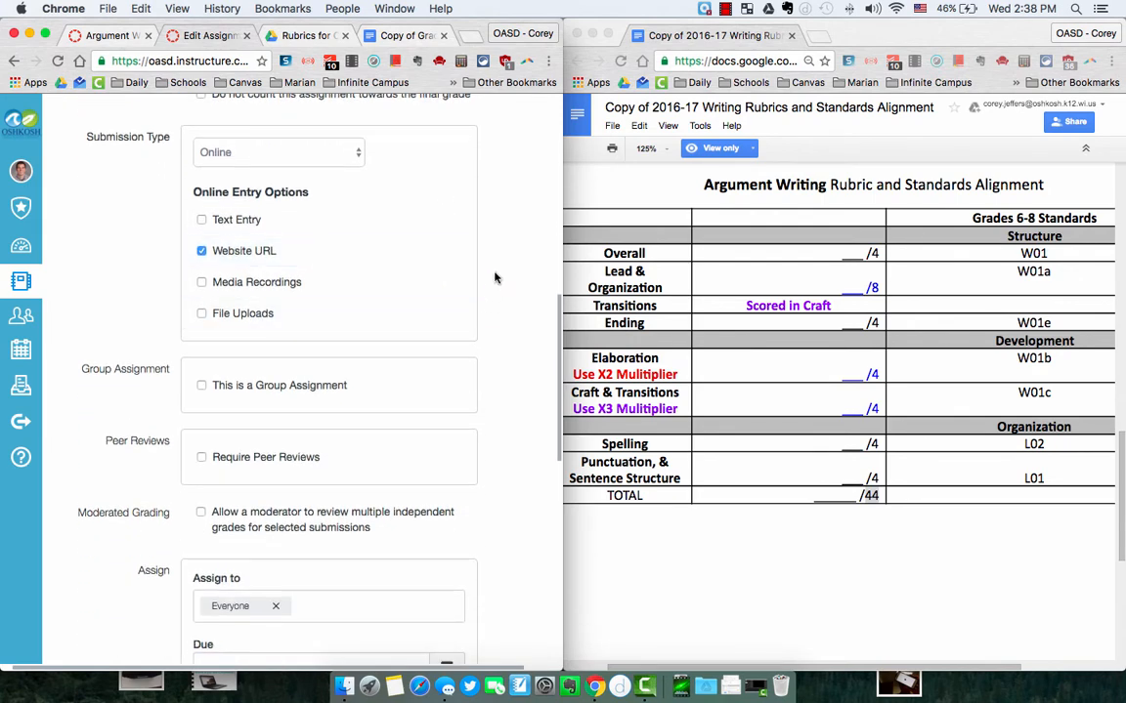
{"action": "left_click", "coordinate": [241, 152]}
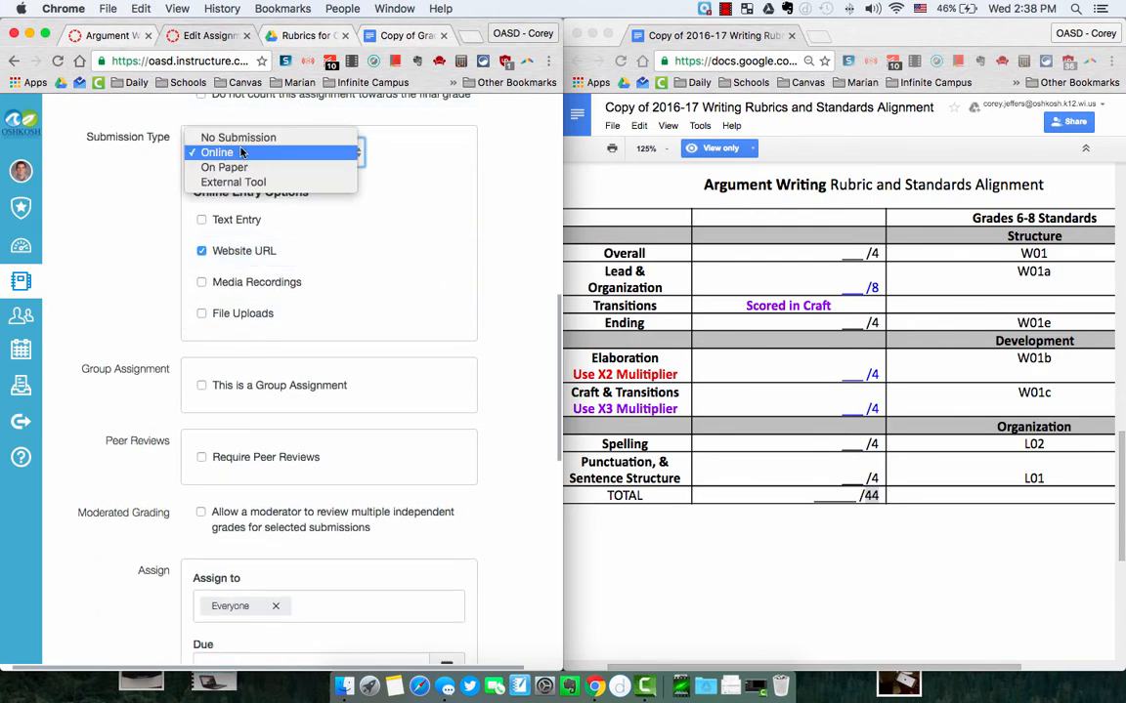
{"action": "left_click", "coordinate": [236, 167]}
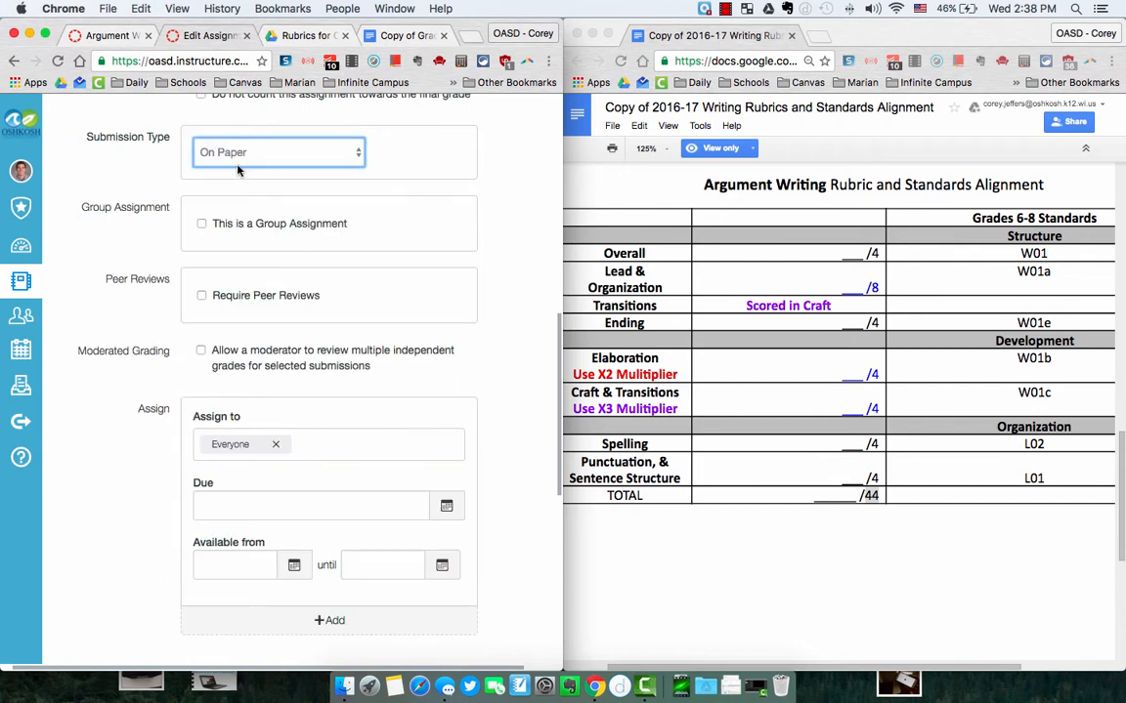
{"action": "left_click", "coordinate": [235, 153]}
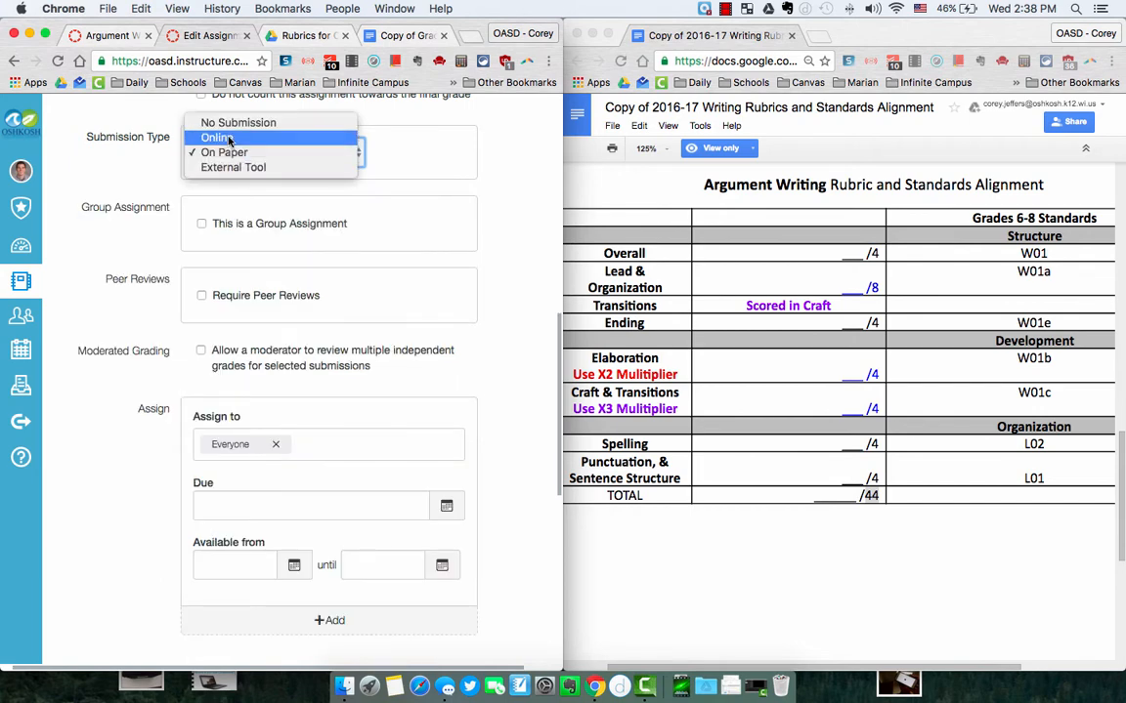
{"action": "left_click", "coordinate": [229, 138]}
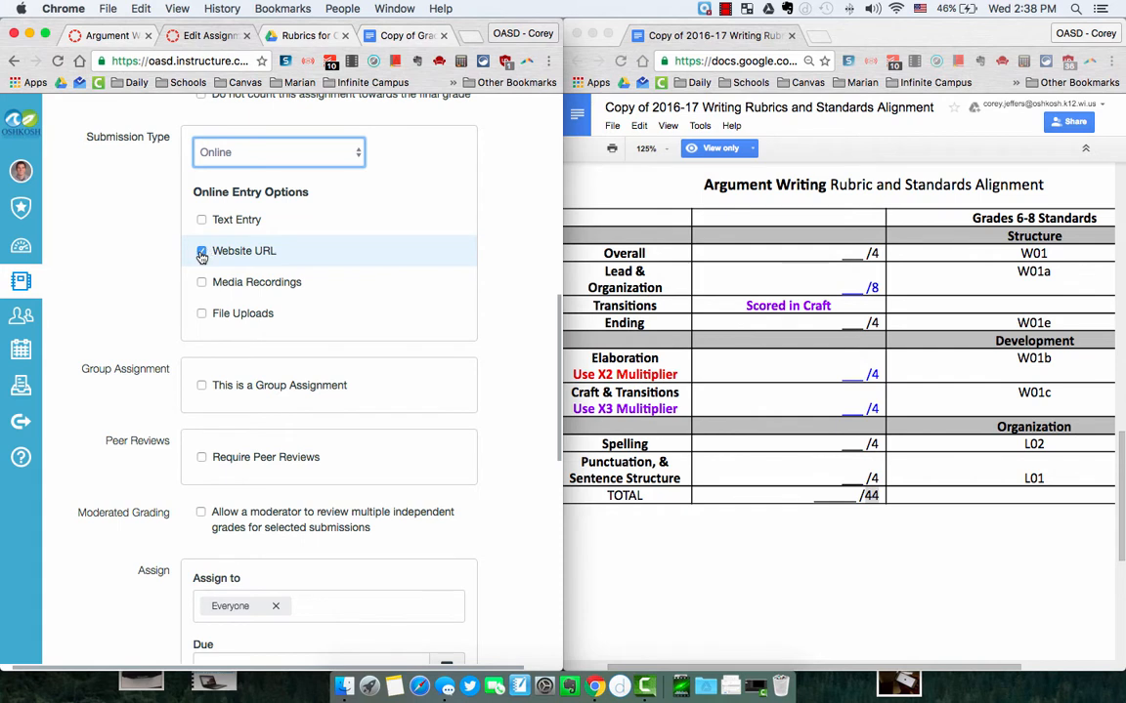
- Try File Uploads instead of Website URL as the online entry option and restore Website URL
{"action": "left_click", "coordinate": [202, 252]}
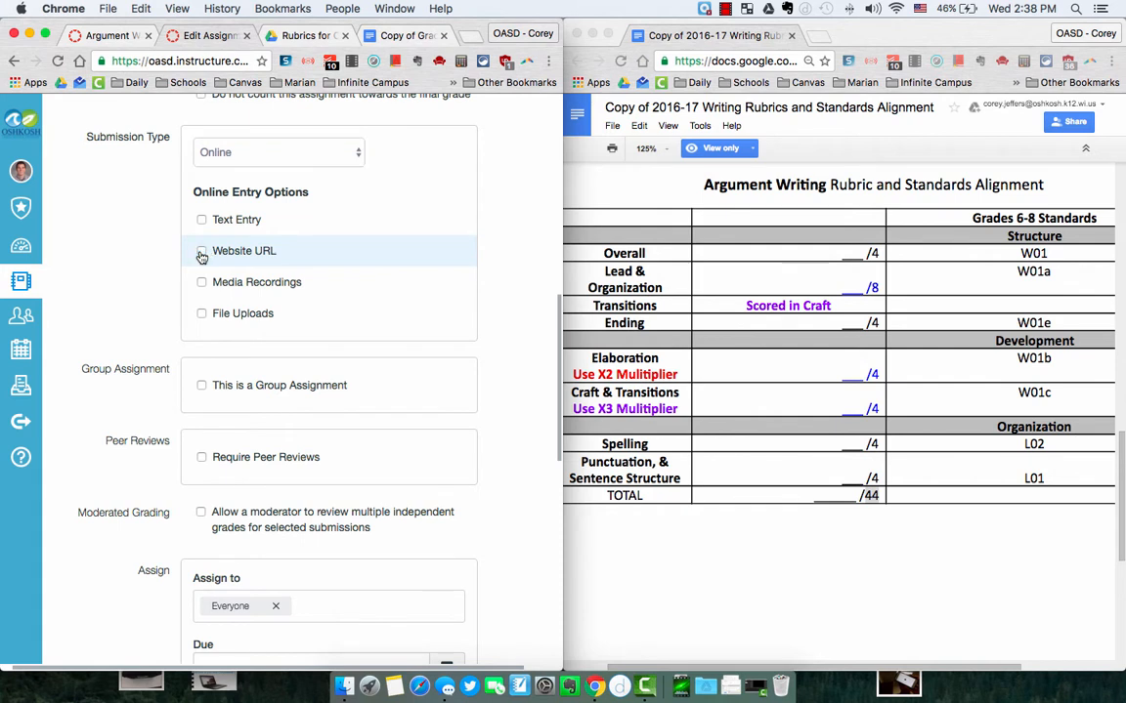
{"action": "left_click", "coordinate": [202, 315]}
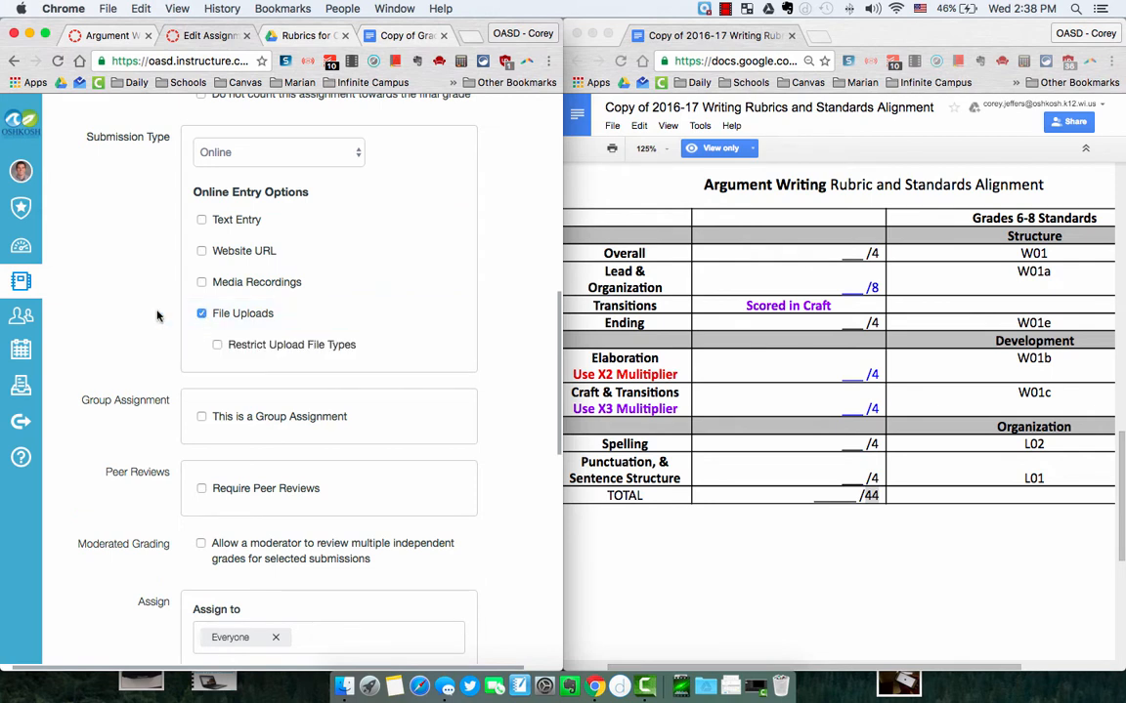
{"action": "scroll", "coordinate": [156, 316], "scroll_direction": "down", "scroll_amount": 1}
{"action": "left_click", "coordinate": [201, 210]}
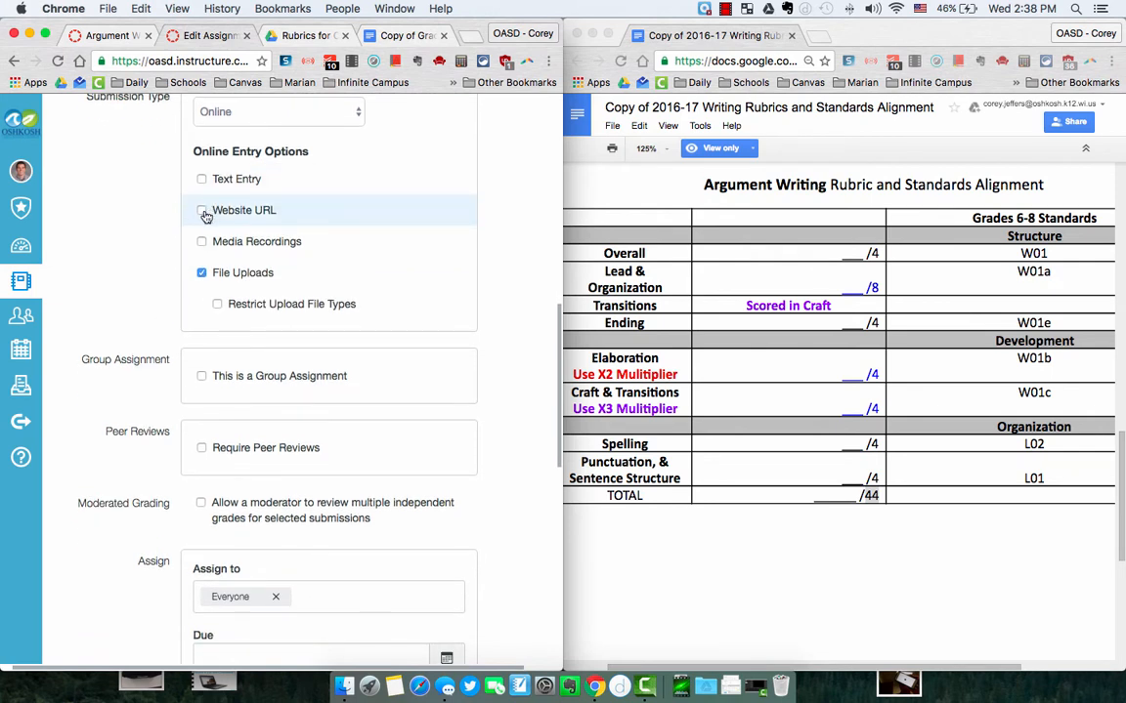
{"action": "left_click", "coordinate": [202, 272]}
- Review the remaining assignment options down to the Assign section and save the assignment
{"action": "scroll", "coordinate": [156, 280], "scroll_direction": "down", "scroll_amount": 3}
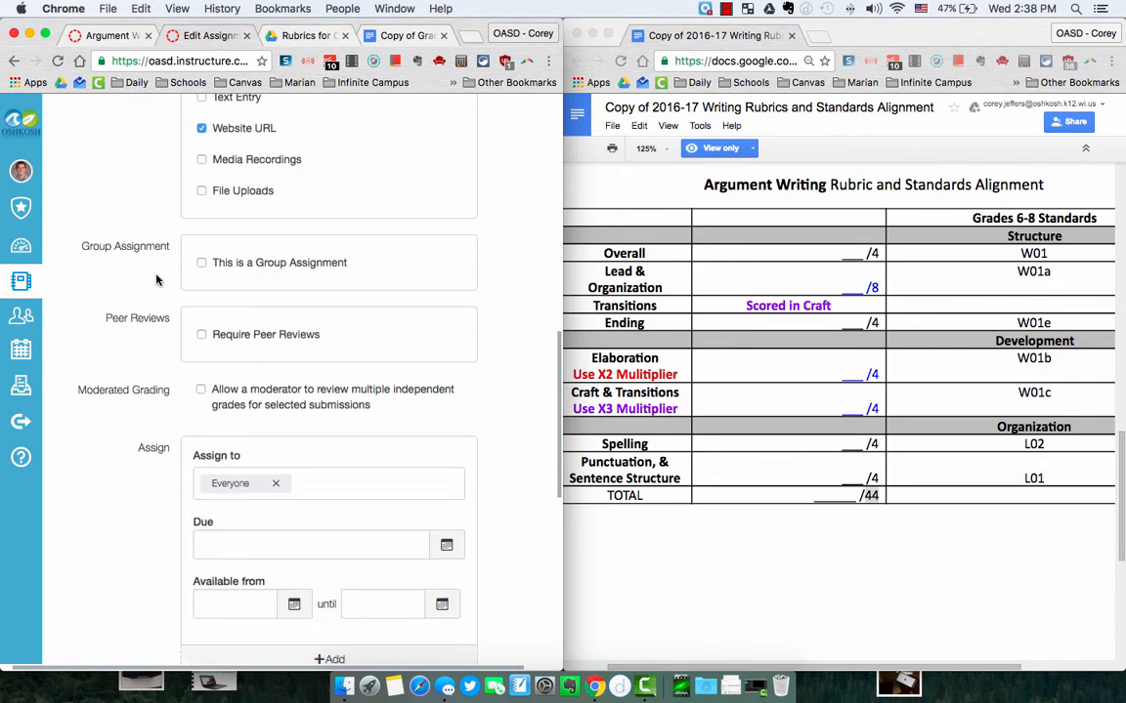
{"action": "scroll", "coordinate": [157, 280], "scroll_direction": "down", "scroll_amount": 3}
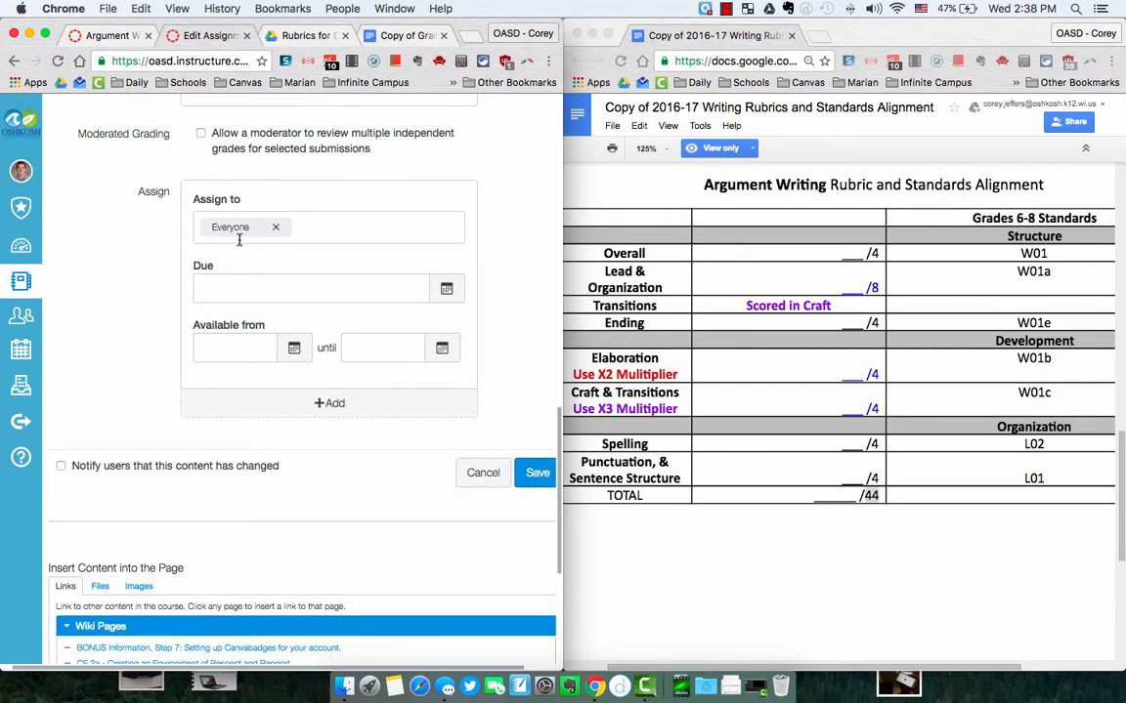
{"action": "scroll", "coordinate": [156, 264], "scroll_direction": "right", "scroll_amount": 3}
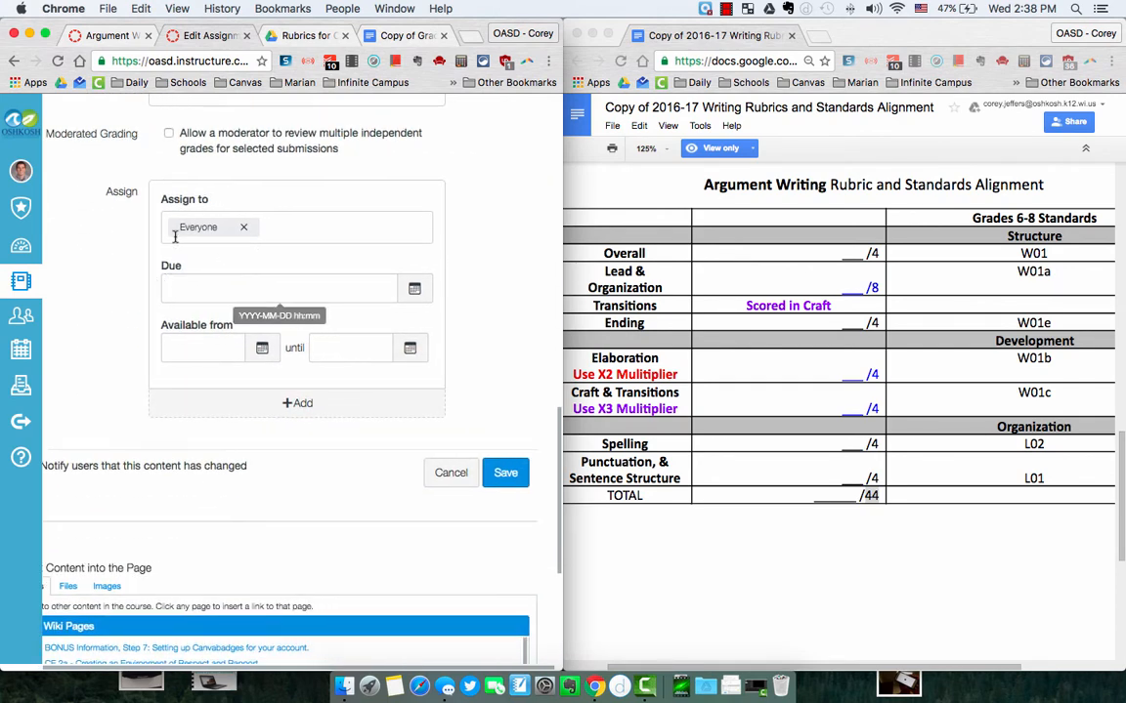
{"action": "left_click", "coordinate": [508, 474]}
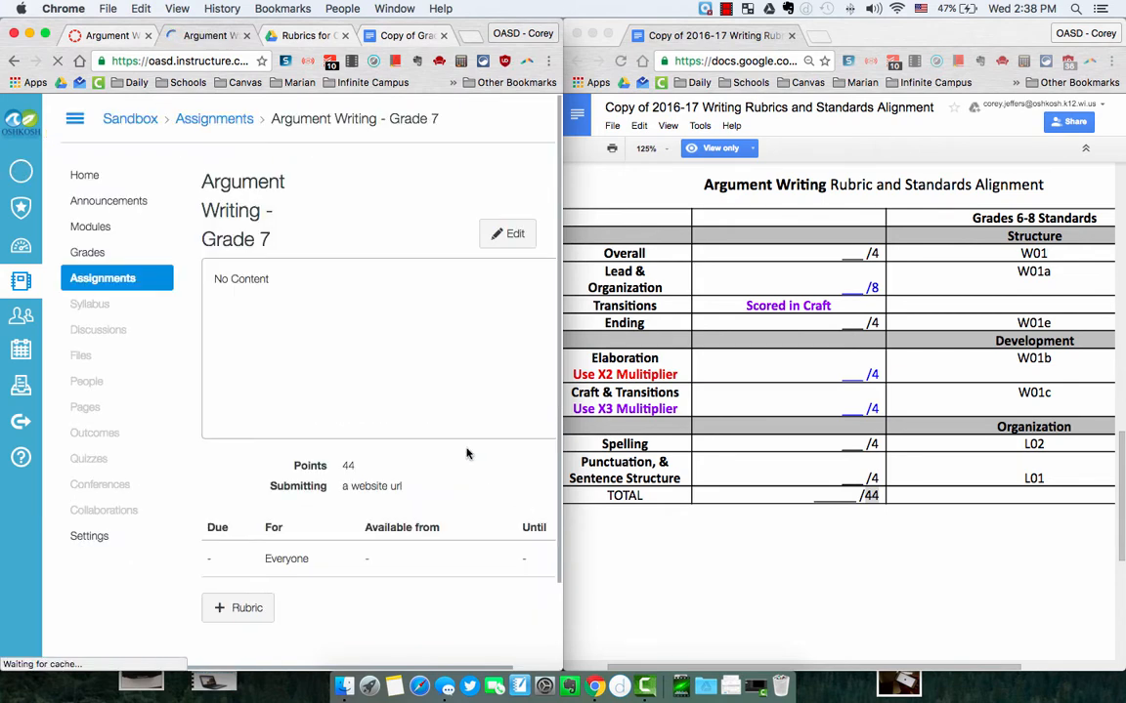
- Start adding a rubric to the Argument Writing - Grade 7 assignment and open the search for existing rubrics
{"action": "scroll", "coordinate": [373, 493], "scroll_direction": "right", "scroll_amount": 2}
{"action": "scroll", "coordinate": [326, 513], "scroll_direction": "down", "scroll_amount": 3}
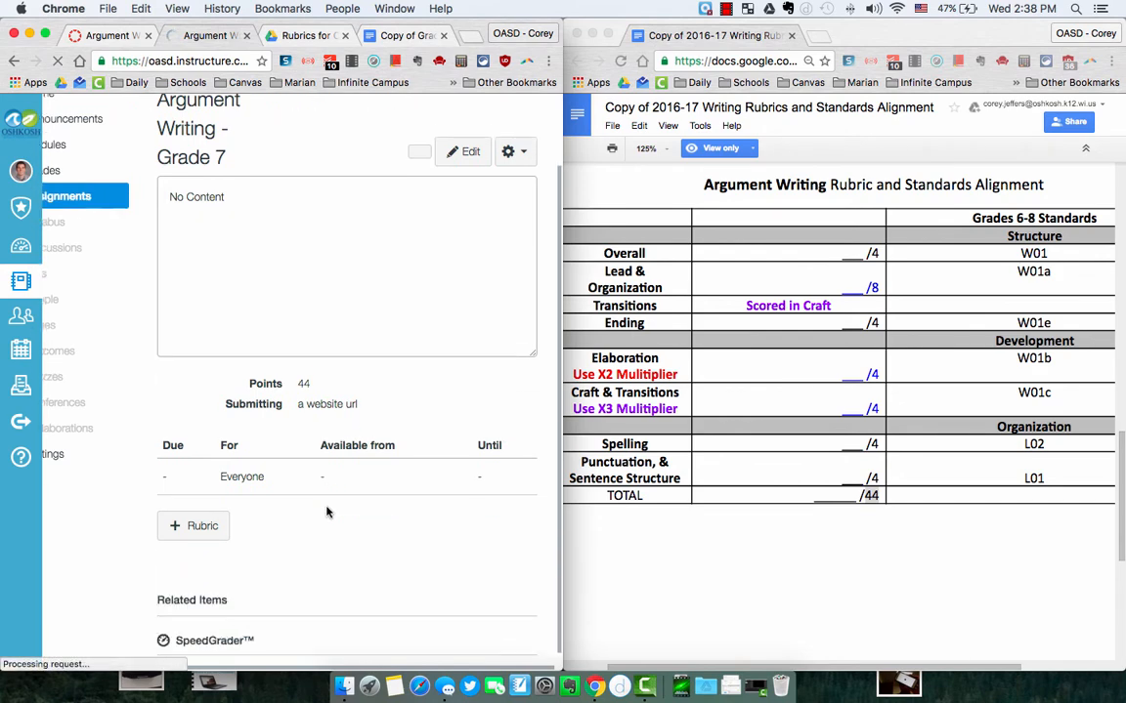
{"action": "left_click", "coordinate": [204, 516]}
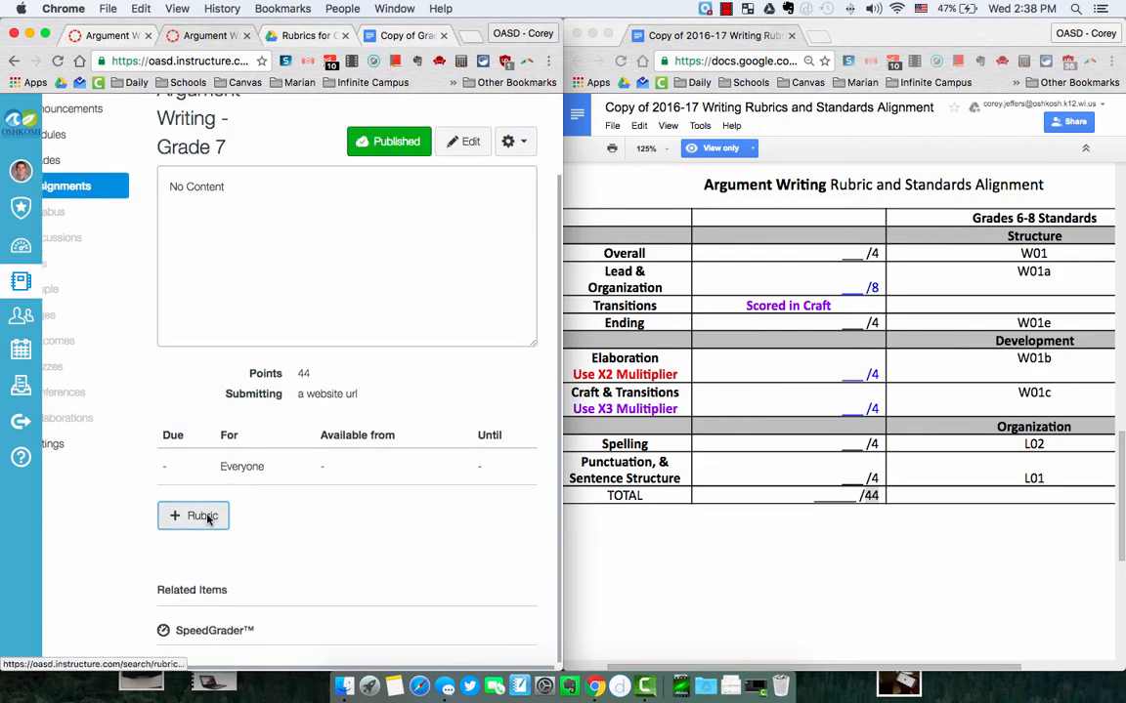
{"action": "scroll", "coordinate": [245, 420], "scroll_direction": "down", "scroll_amount": 5}
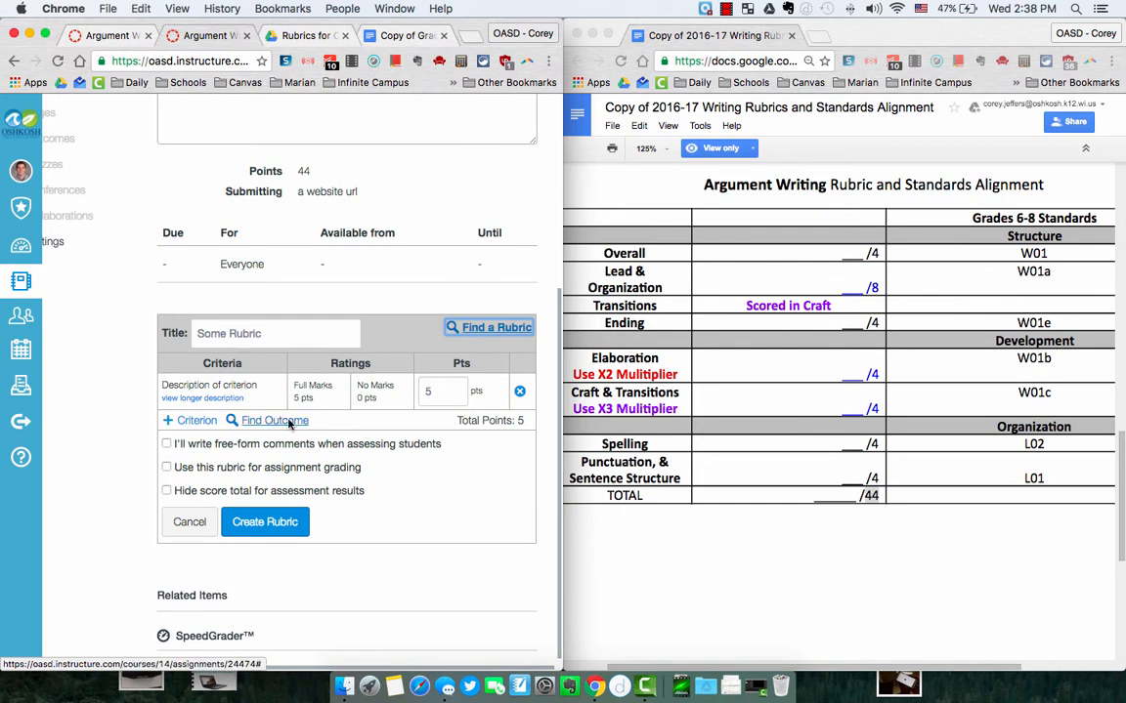
{"action": "left_click", "coordinate": [487, 331]}
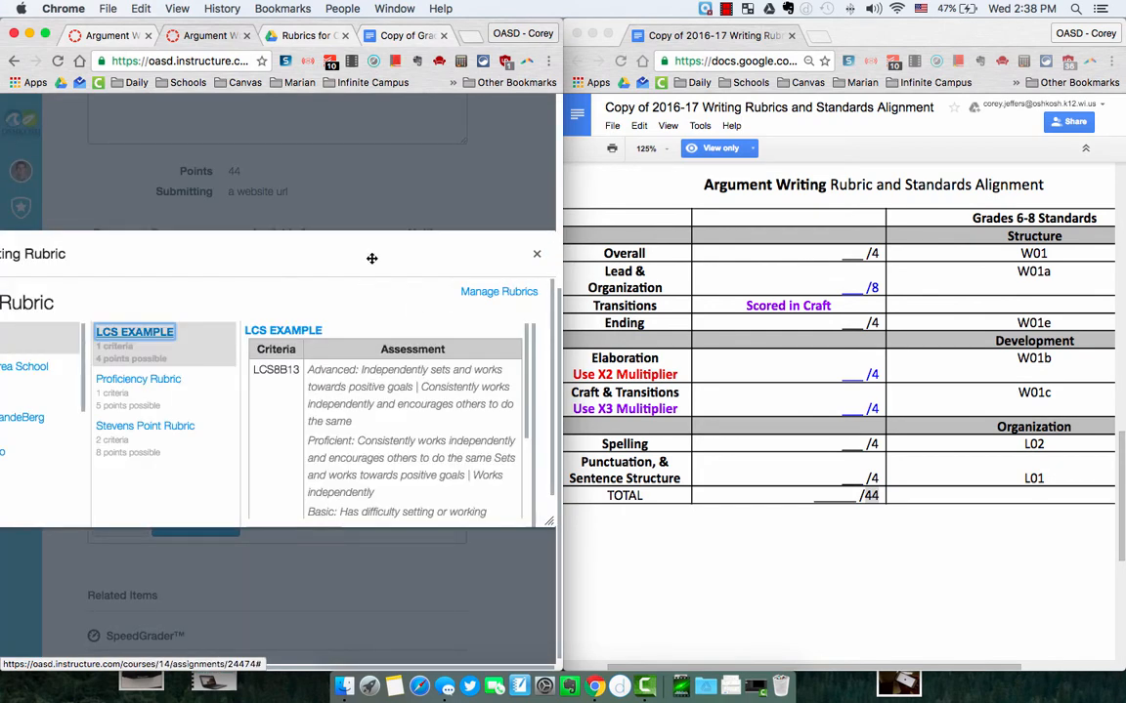
- Enlarge the browser window and the rubric search dialog, and list the Oshkosh Area School District rubrics
{"action": "key", "text": "alt+super+f"}
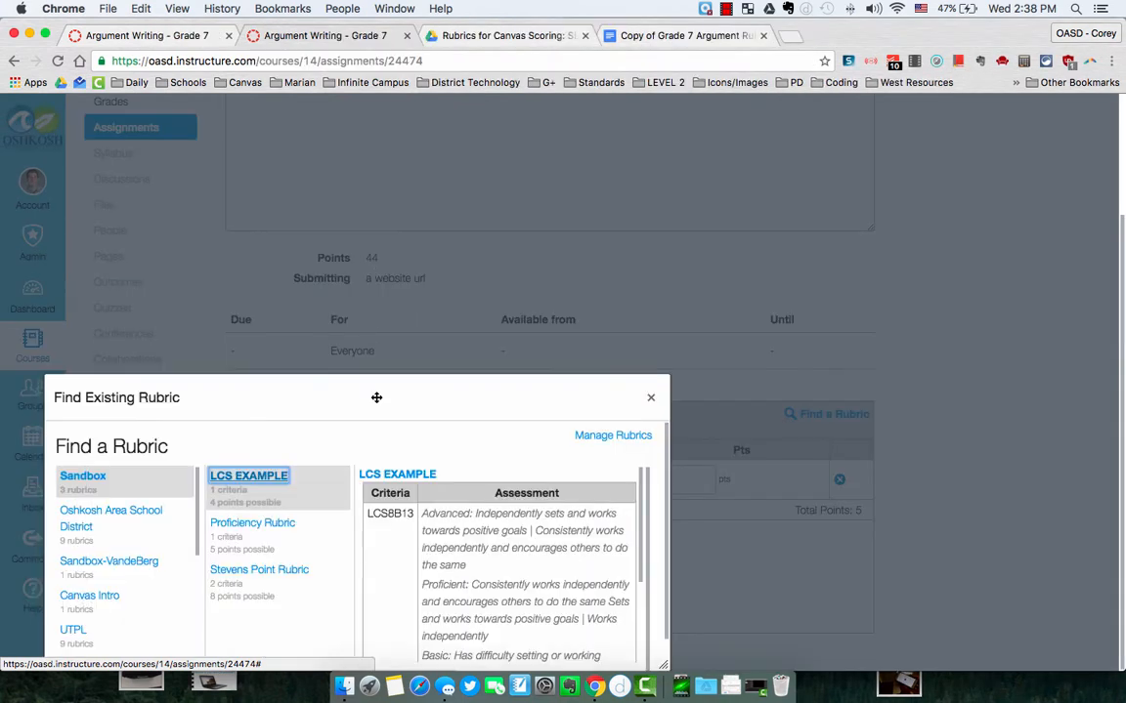
{"action": "left_click_drag", "start_coordinate": [375, 396], "coordinate": [486, 194]}
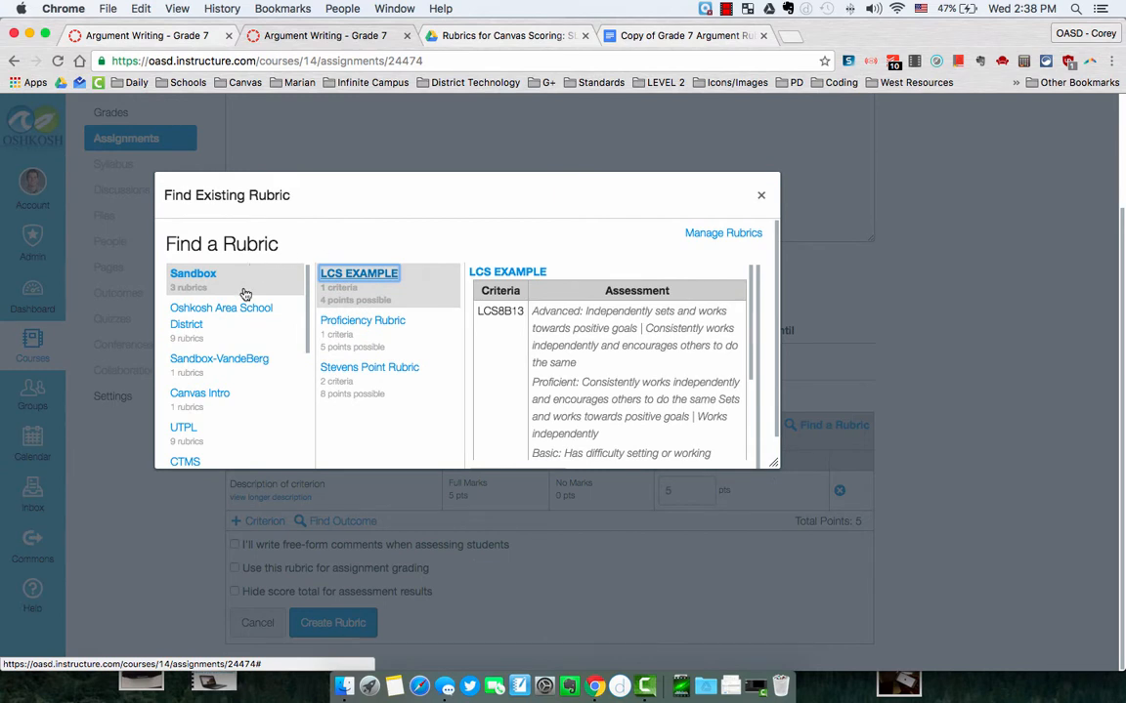
{"action": "left_click", "coordinate": [191, 316]}
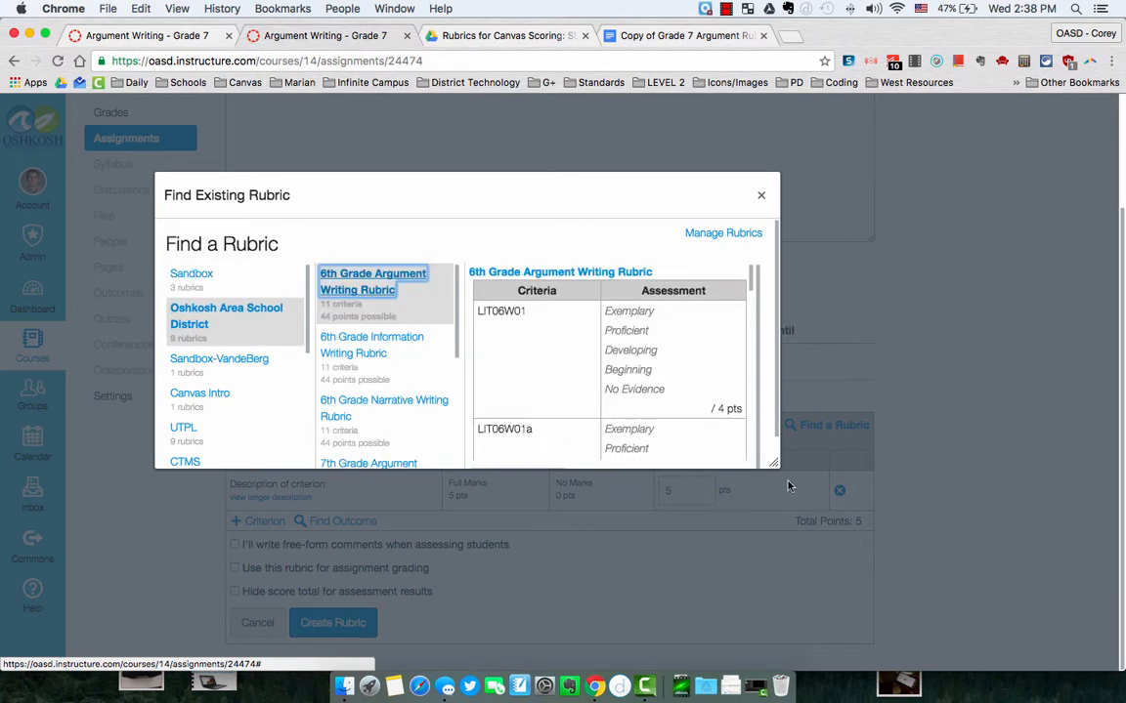
{"action": "left_click_drag", "start_coordinate": [774, 464], "coordinate": [978, 463]}
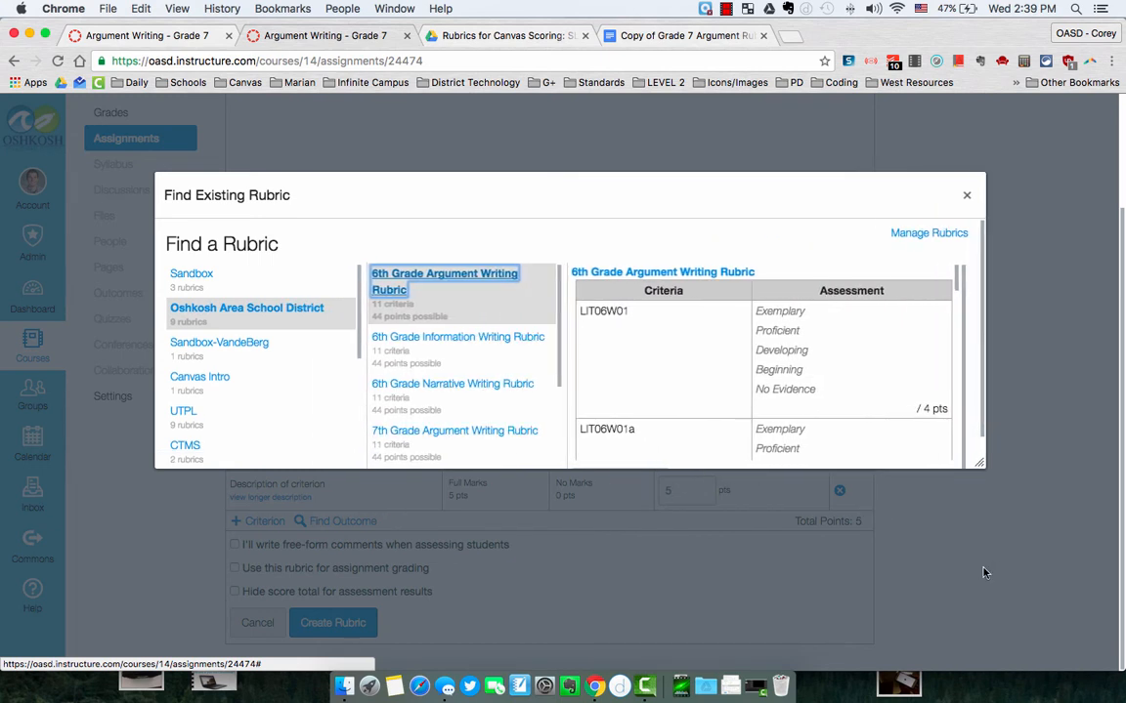
- Find the 7th Grade Argument Writing Rubric among the district's rubrics, review its criteria, and use it for the assignment
{"action": "scroll", "coordinate": [437, 313], "scroll_direction": "down", "scroll_amount": 3}
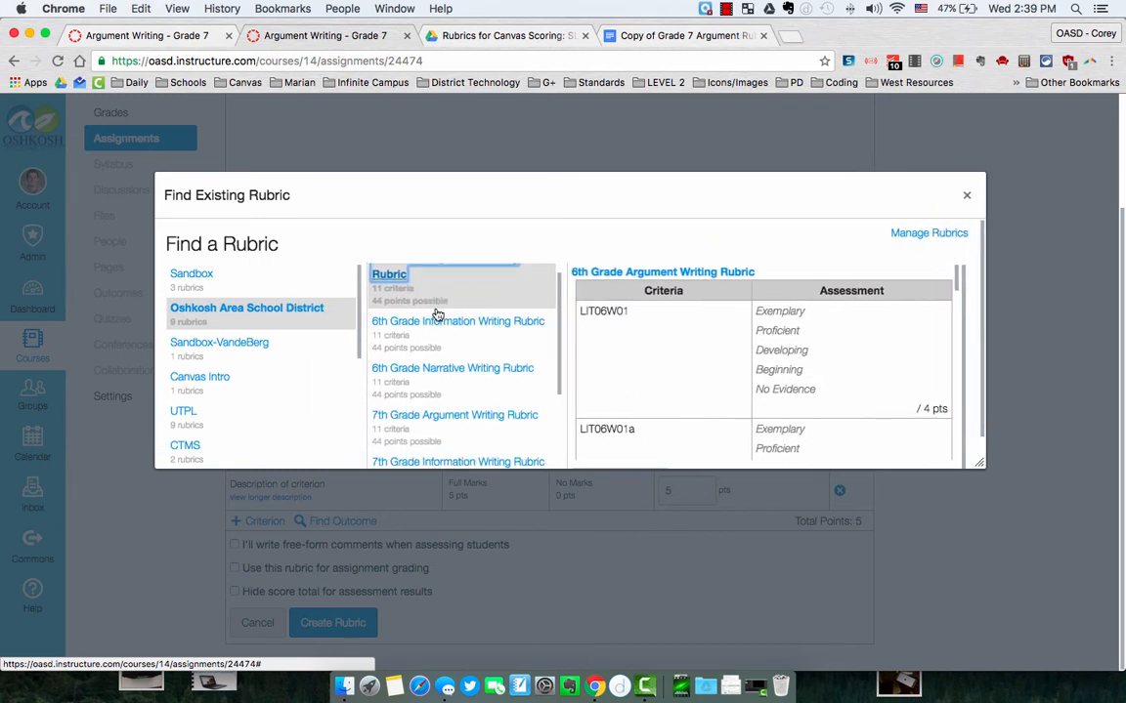
{"action": "scroll", "coordinate": [437, 314], "scroll_direction": "down", "scroll_amount": 2}
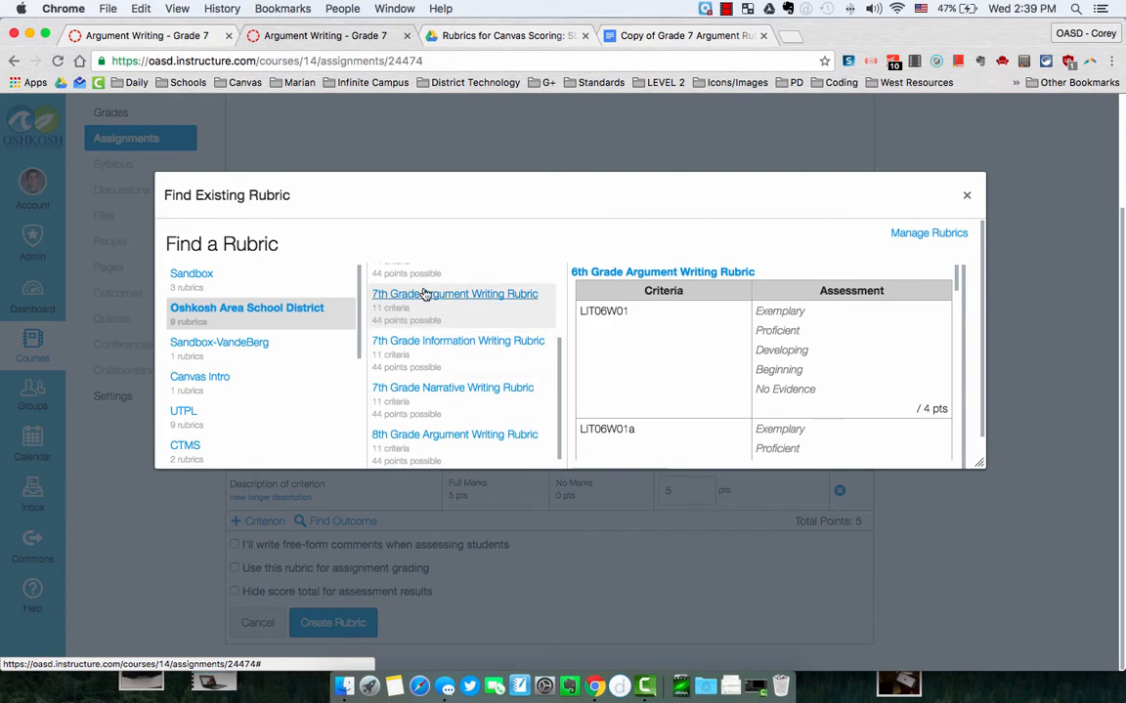
{"action": "left_click", "coordinate": [426, 296]}
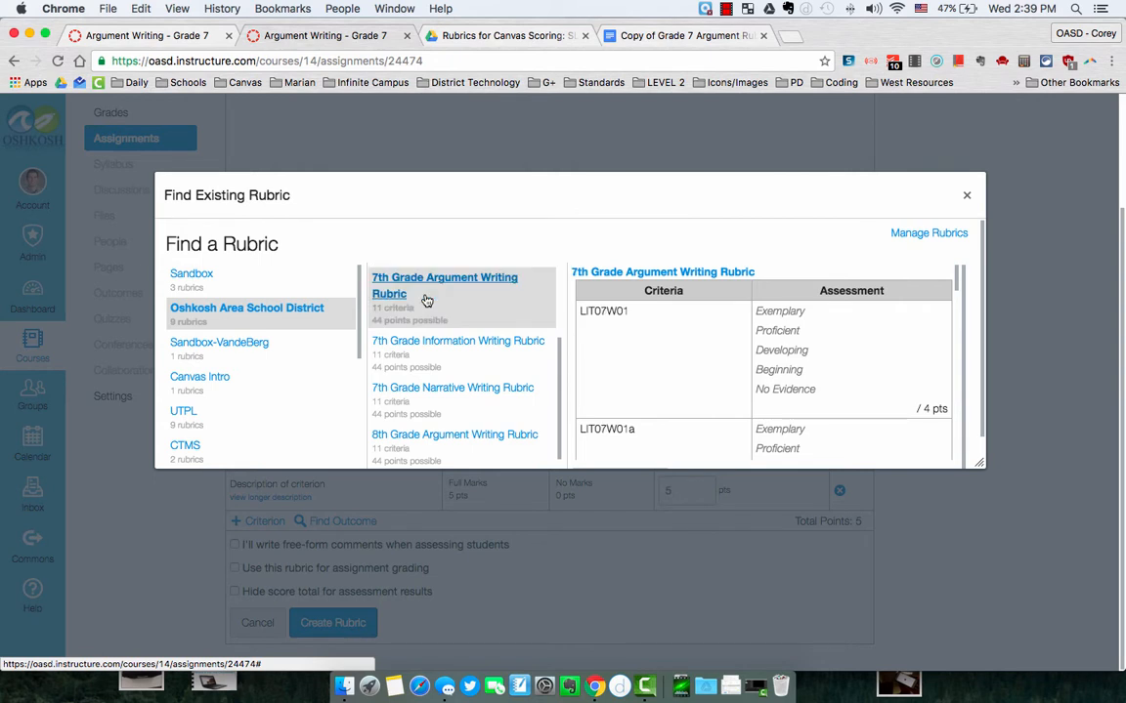
{"action": "scroll", "coordinate": [698, 309], "scroll_direction": "down", "scroll_amount": 4}
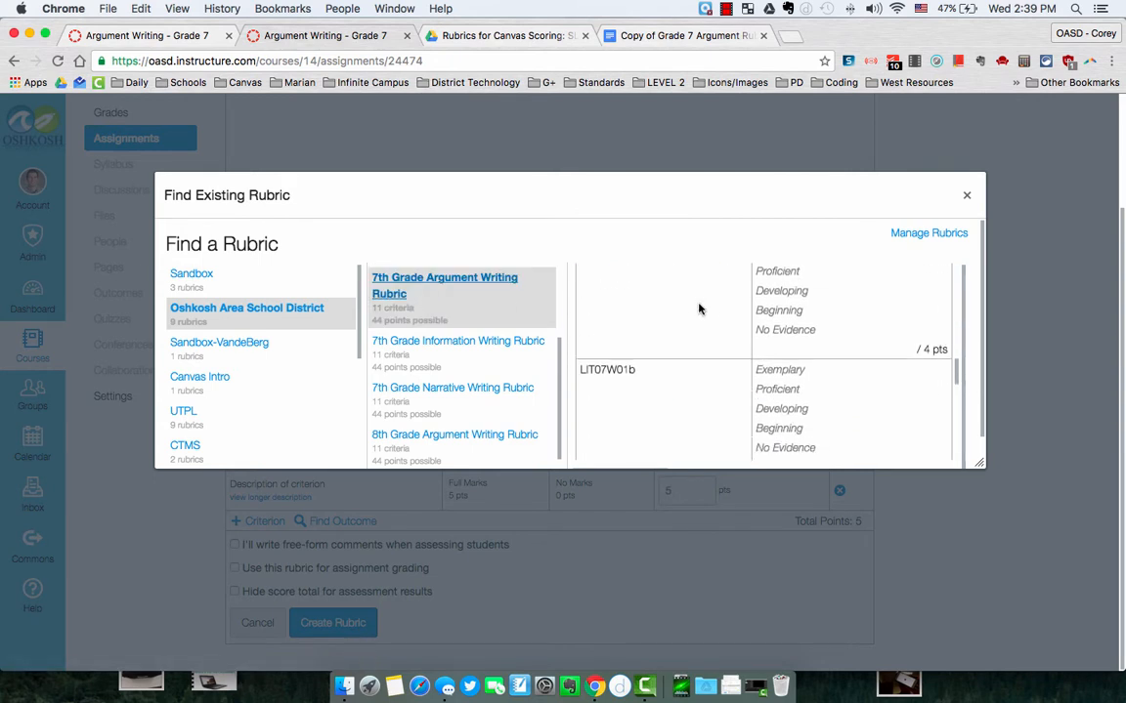
{"action": "scroll", "coordinate": [699, 309], "scroll_direction": "down", "scroll_amount": 3}
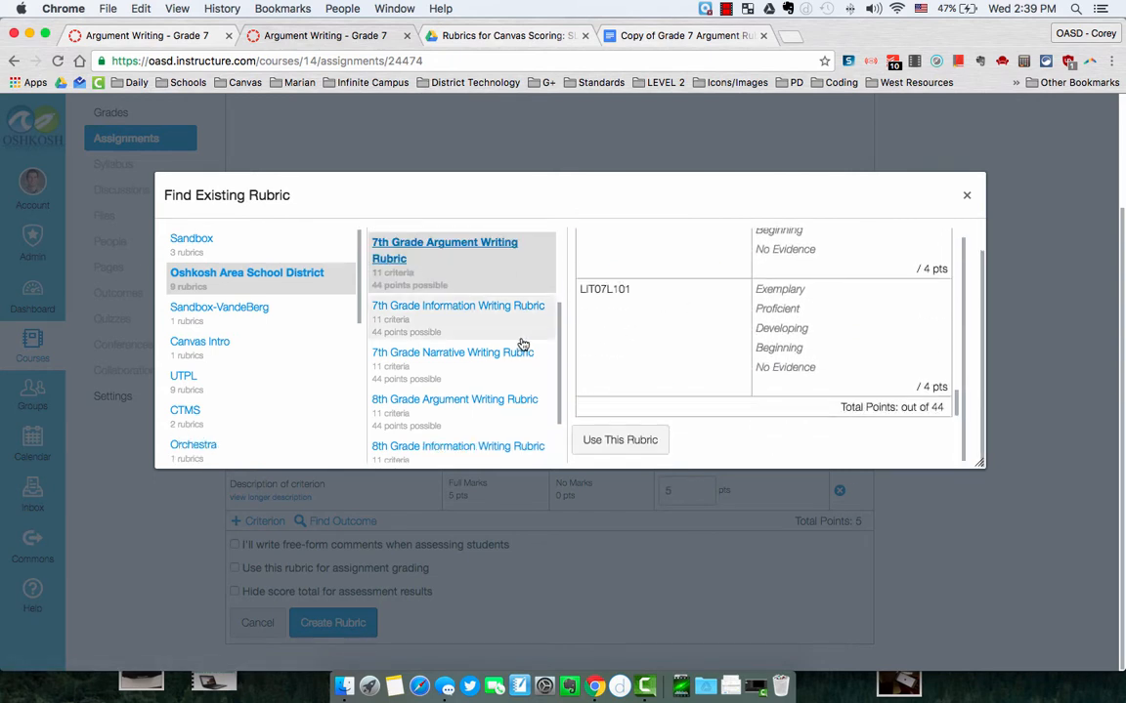
{"action": "left_click", "coordinate": [605, 442]}
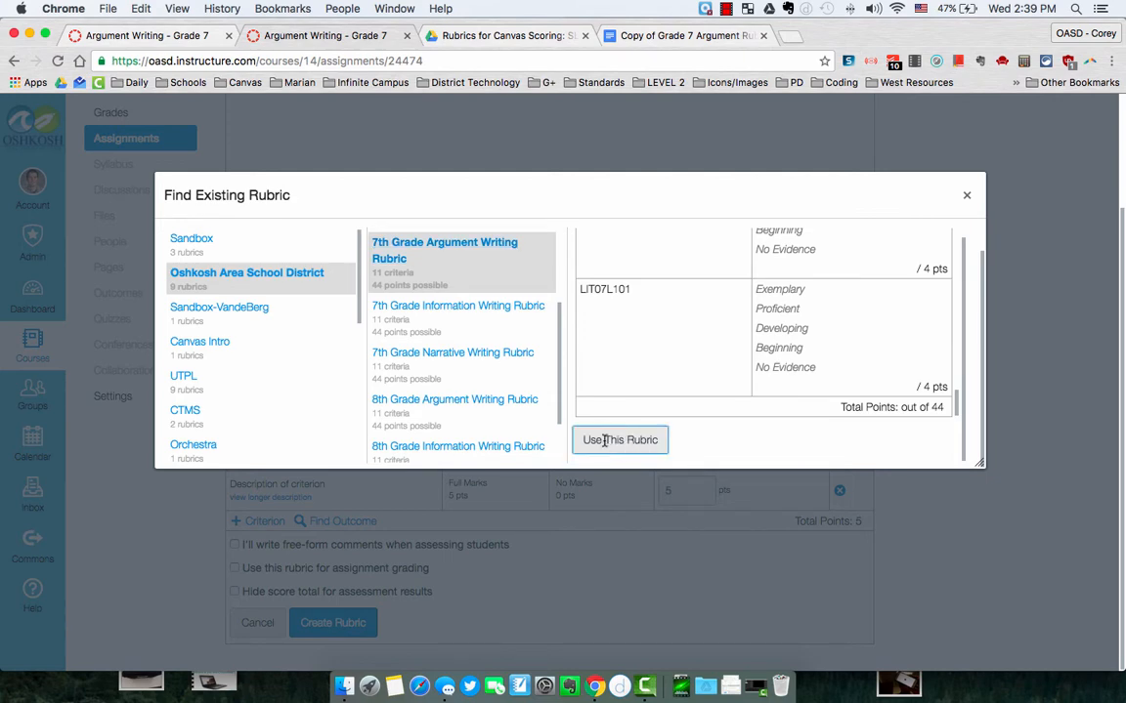
{"action": "scroll", "coordinate": [580, 376], "scroll_direction": "down", "scroll_amount": 5}
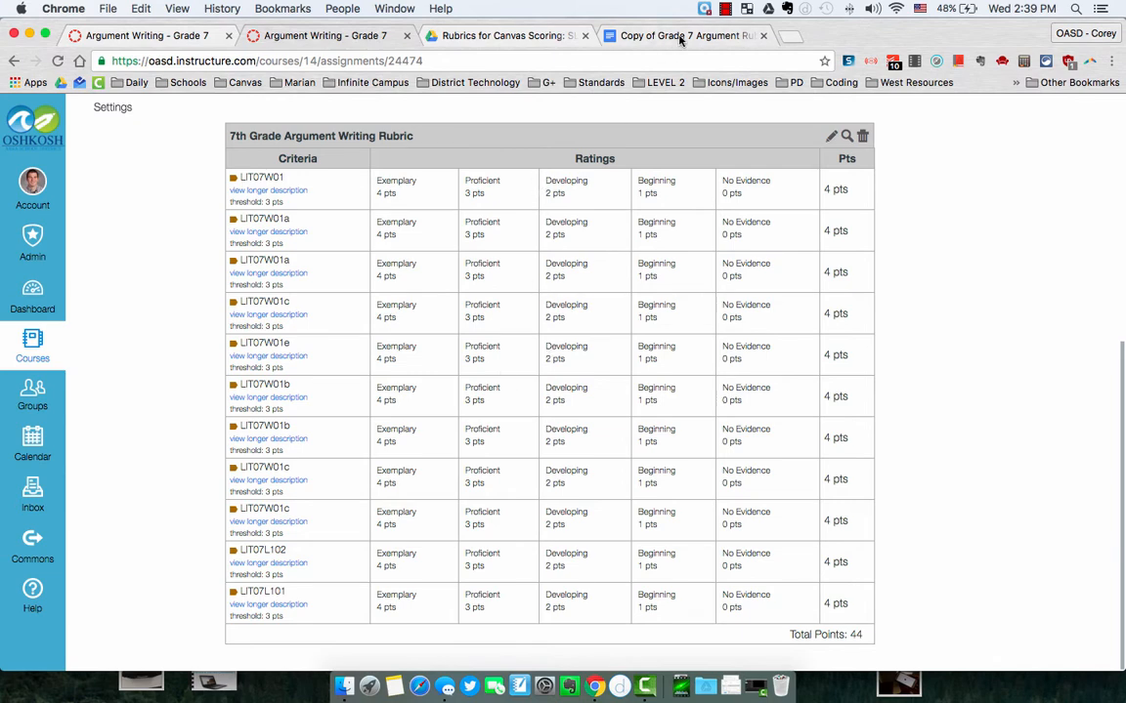
- Glance at the Grade 7 Argument Rubric document, then set the attached rubric to be used for assignment grading and update it
{"action": "left_click", "coordinate": [681, 40]}
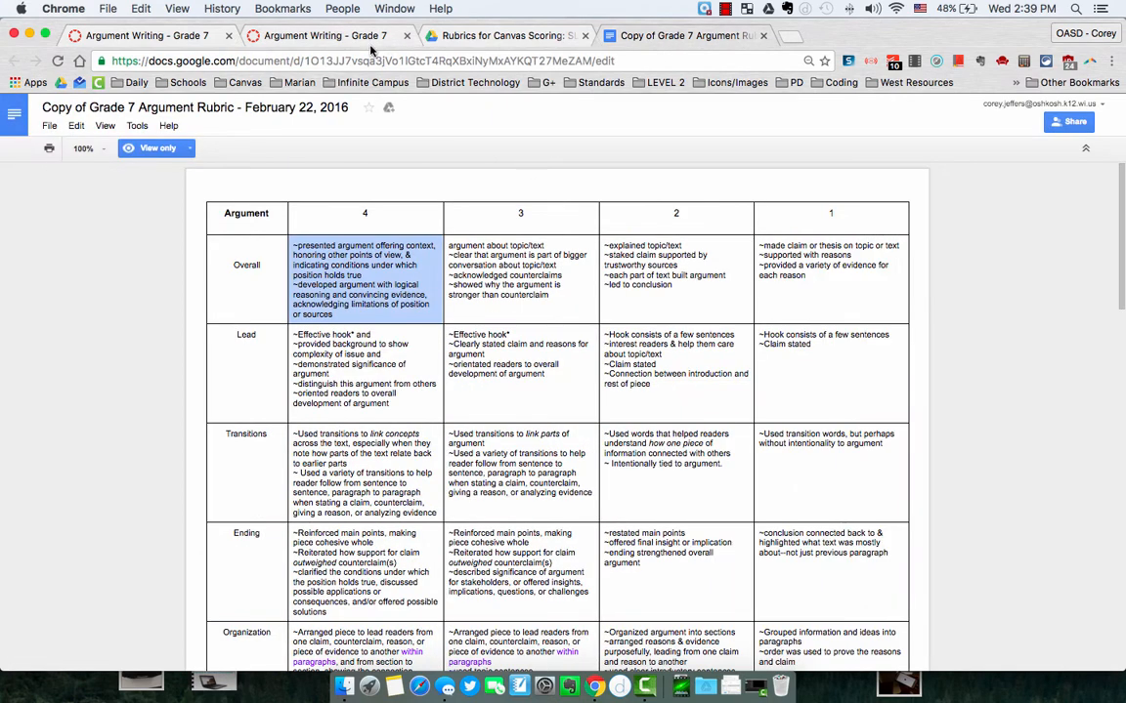
{"action": "left_click", "coordinate": [342, 36]}
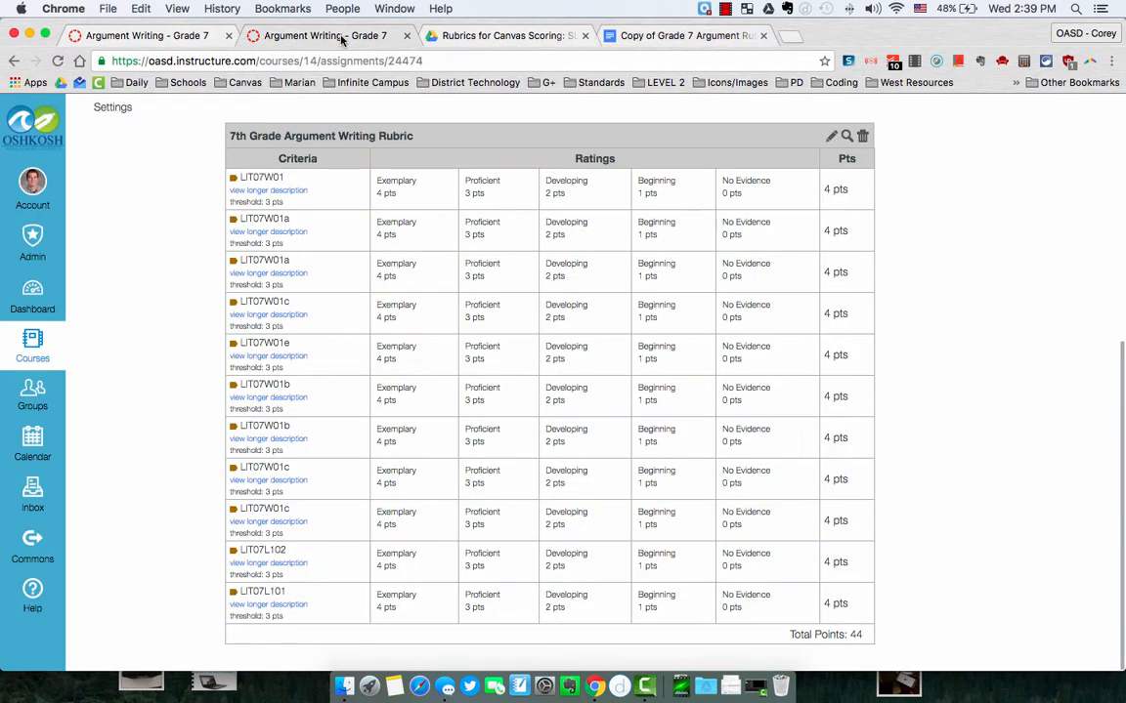
{"action": "left_click", "coordinate": [833, 139]}
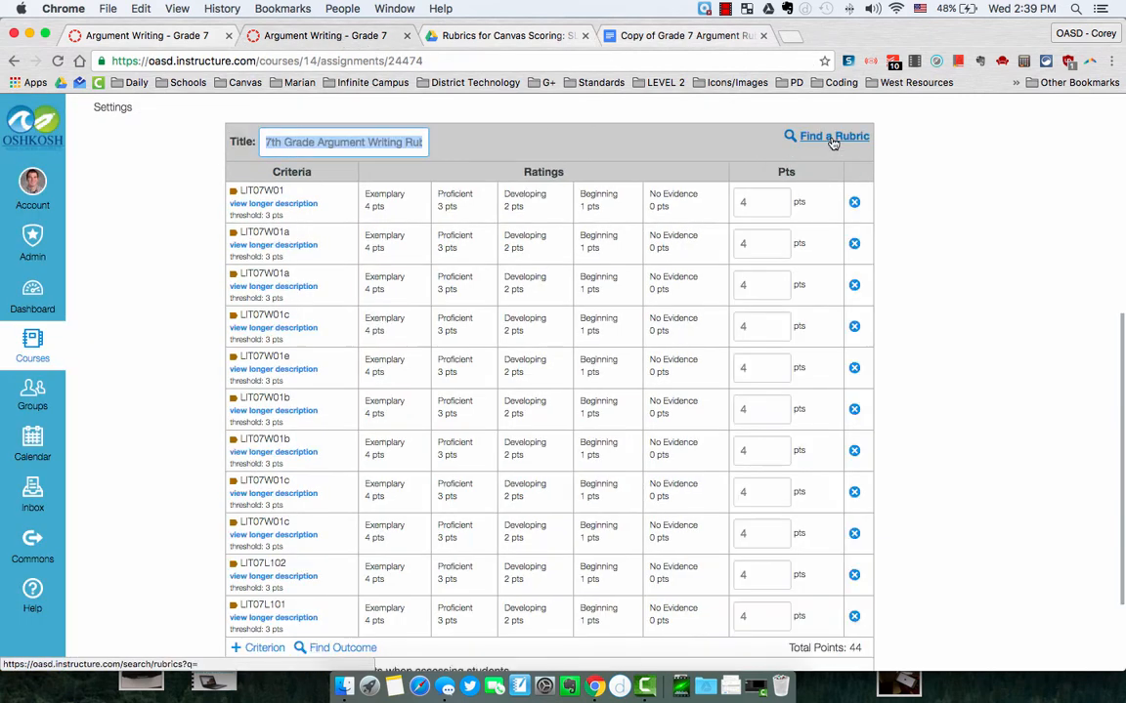
{"action": "scroll", "coordinate": [671, 231], "scroll_direction": "down", "scroll_amount": 3}
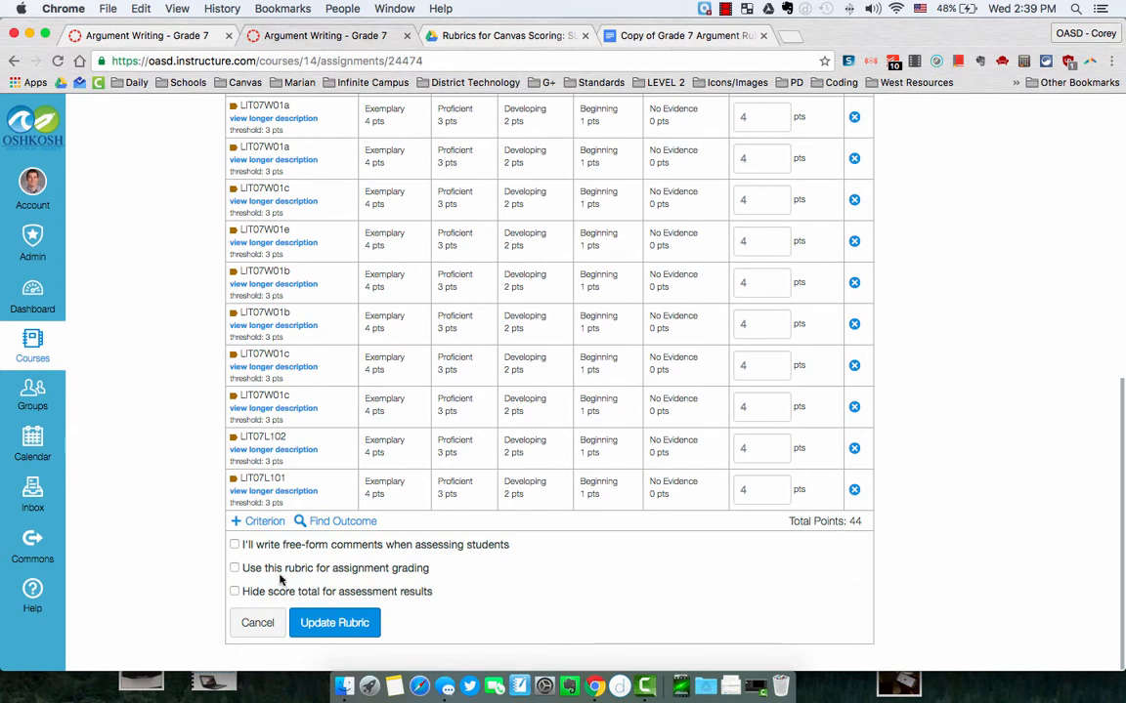
{"action": "left_click", "coordinate": [235, 568]}
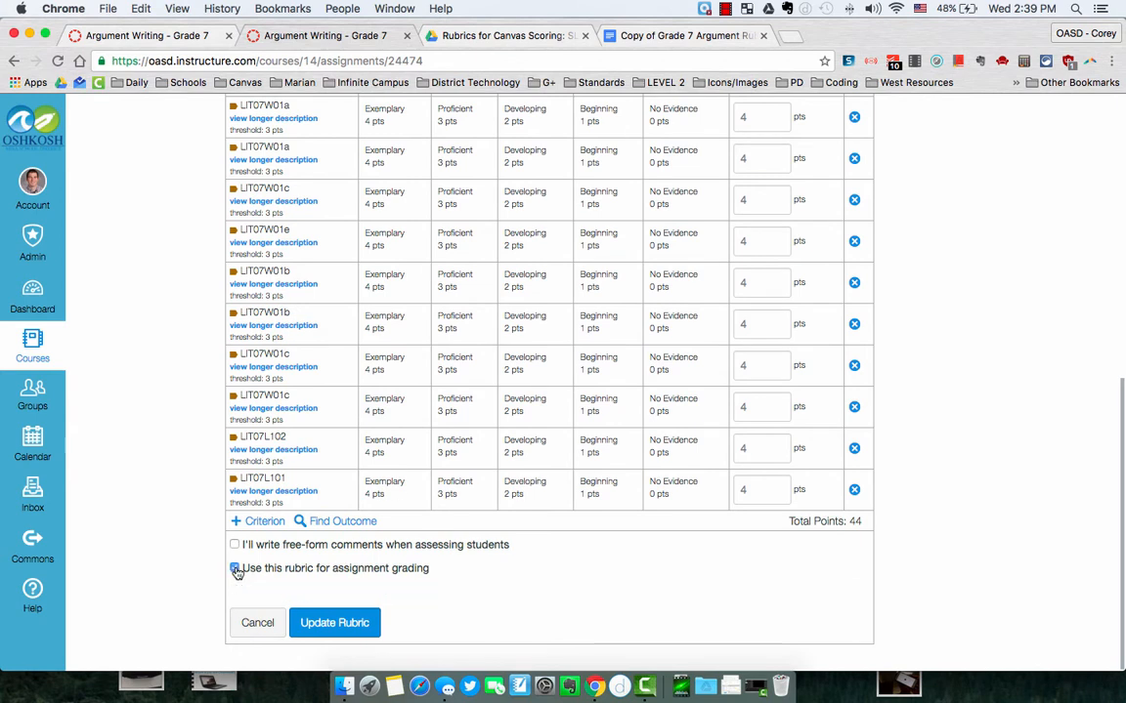
{"action": "left_click", "coordinate": [334, 623]}
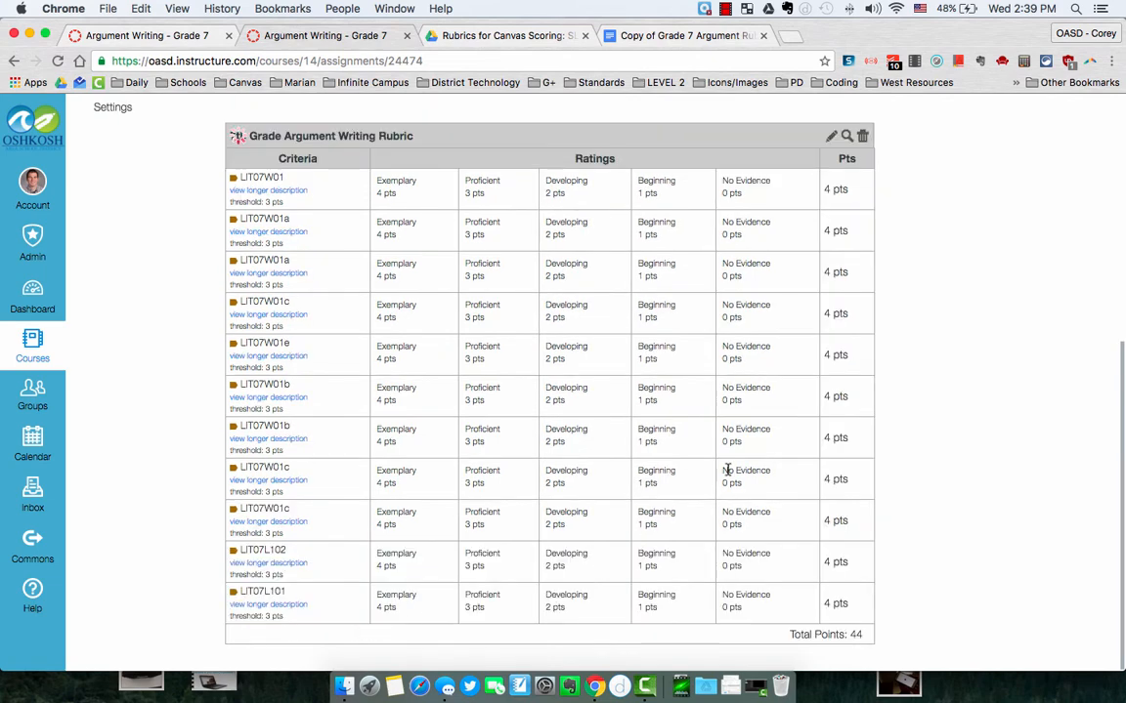
- Place the assignment window beside the Writing Rubrics and Standards Alignment document and show the rubric's criteria with their points
{"action": "scroll", "coordinate": [900, 428], "scroll_direction": "up", "scroll_amount": 5}
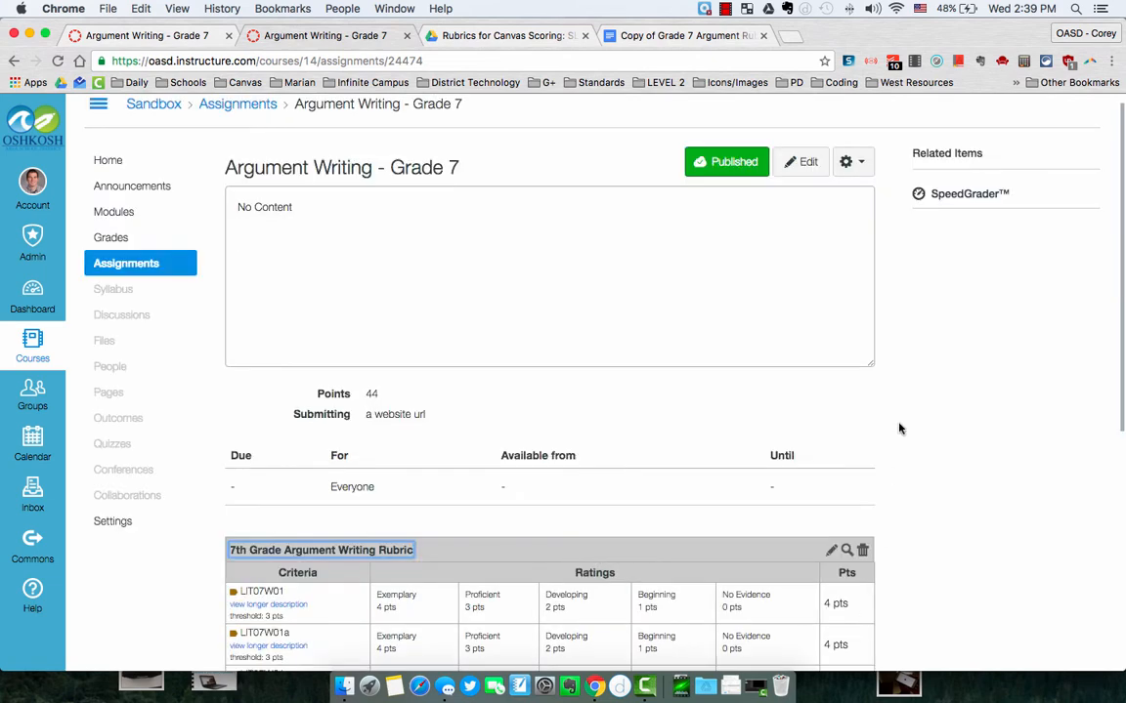
{"action": "key", "text": "alt+super+Left"}
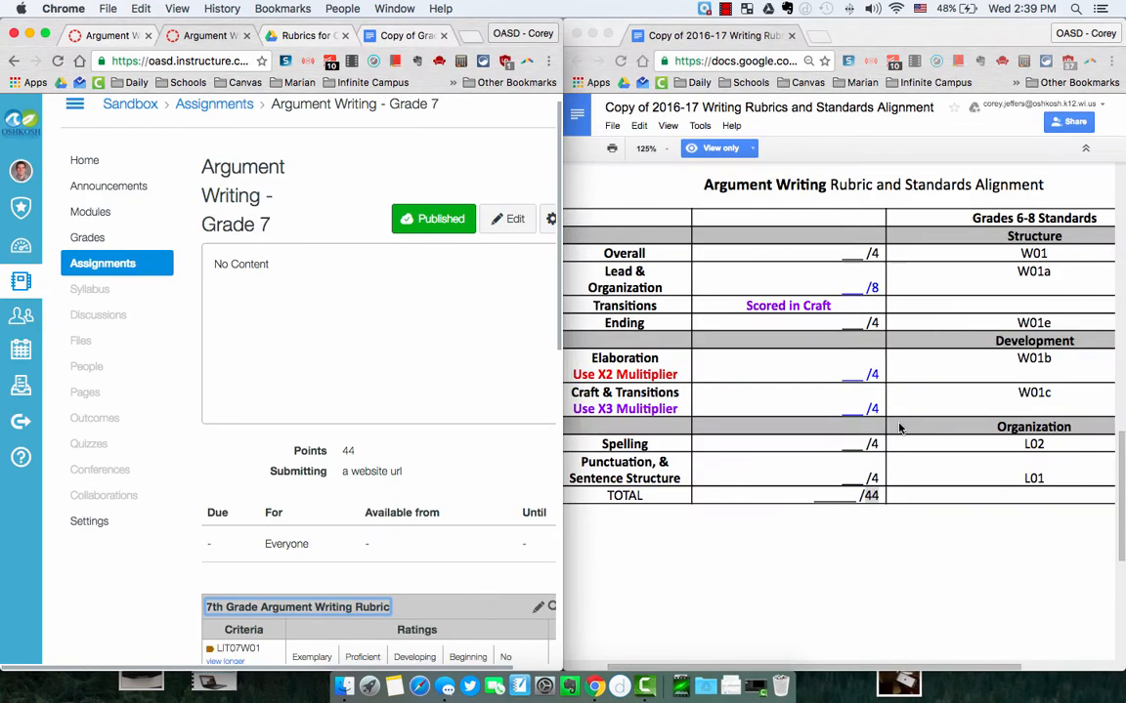
{"action": "scroll", "coordinate": [452, 452], "scroll_direction": "down", "scroll_amount": 5}
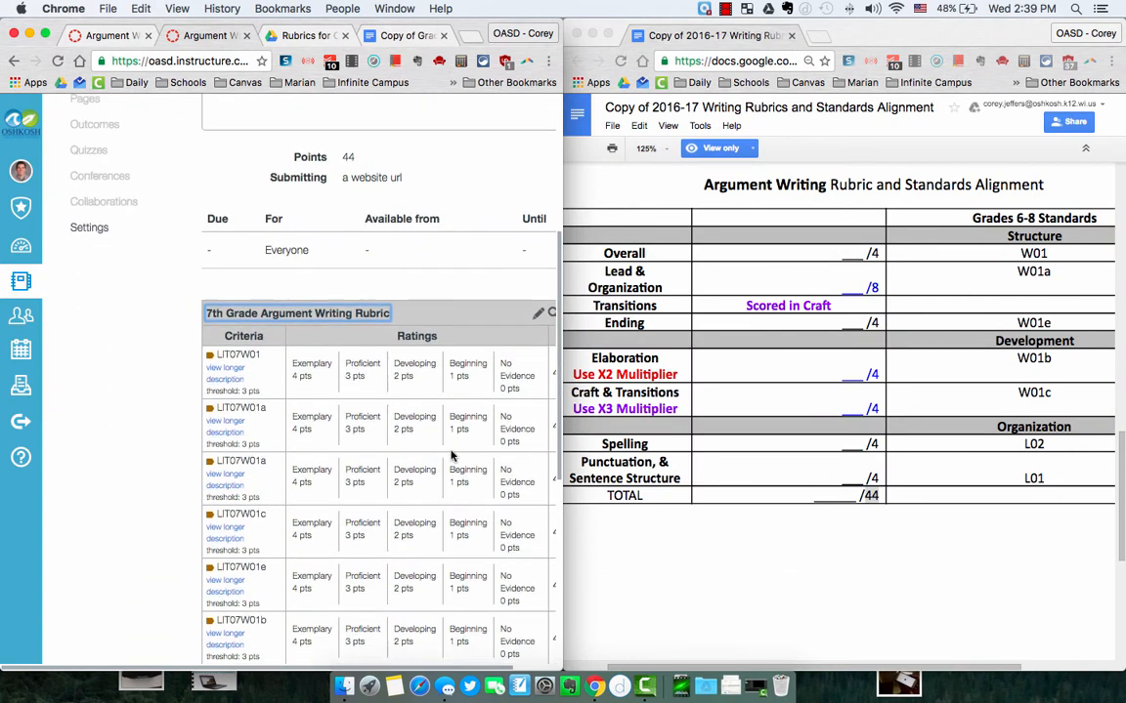
{"action": "scroll", "coordinate": [451, 455], "scroll_direction": "up", "scroll_amount": 1}
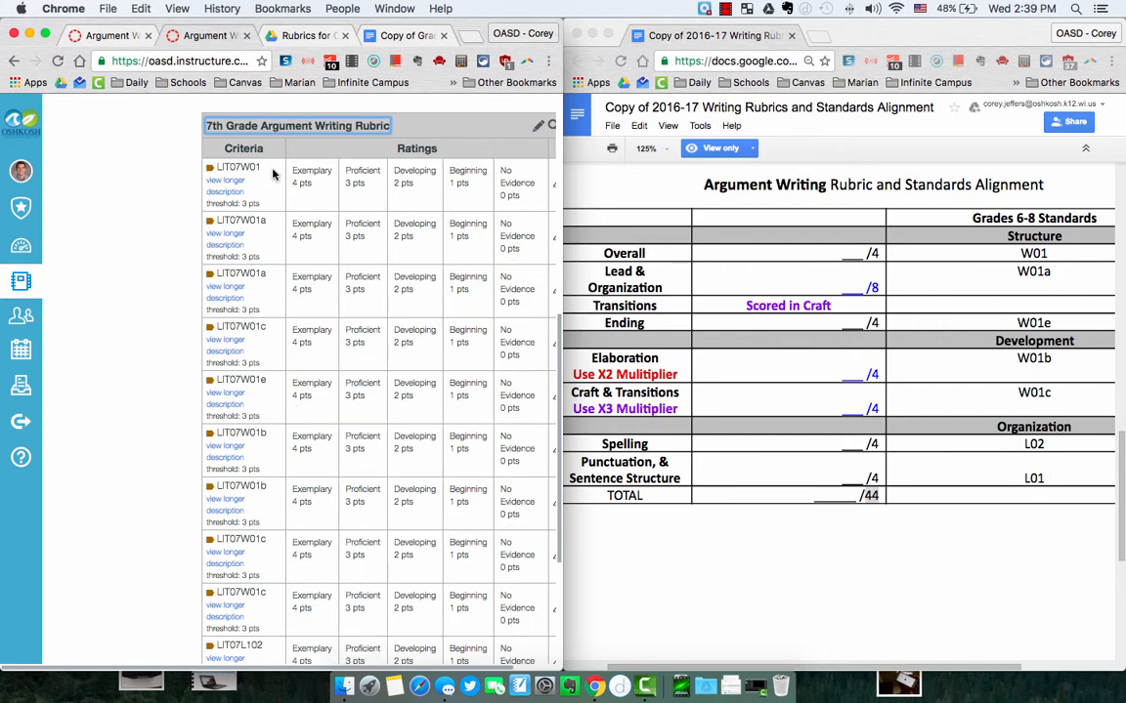
{"action": "scroll", "coordinate": [412, 194], "scroll_direction": "right", "scroll_amount": 2}
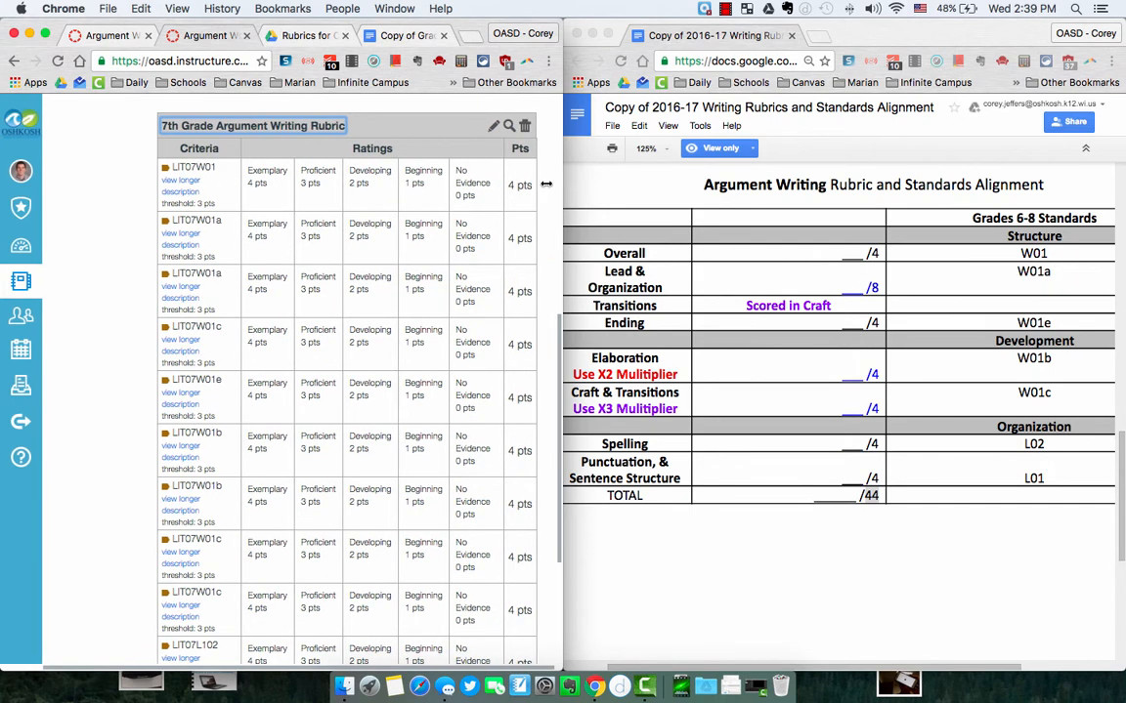
{"action": "scroll", "coordinate": [415, 279], "scroll_direction": "down", "scroll_amount": 2}
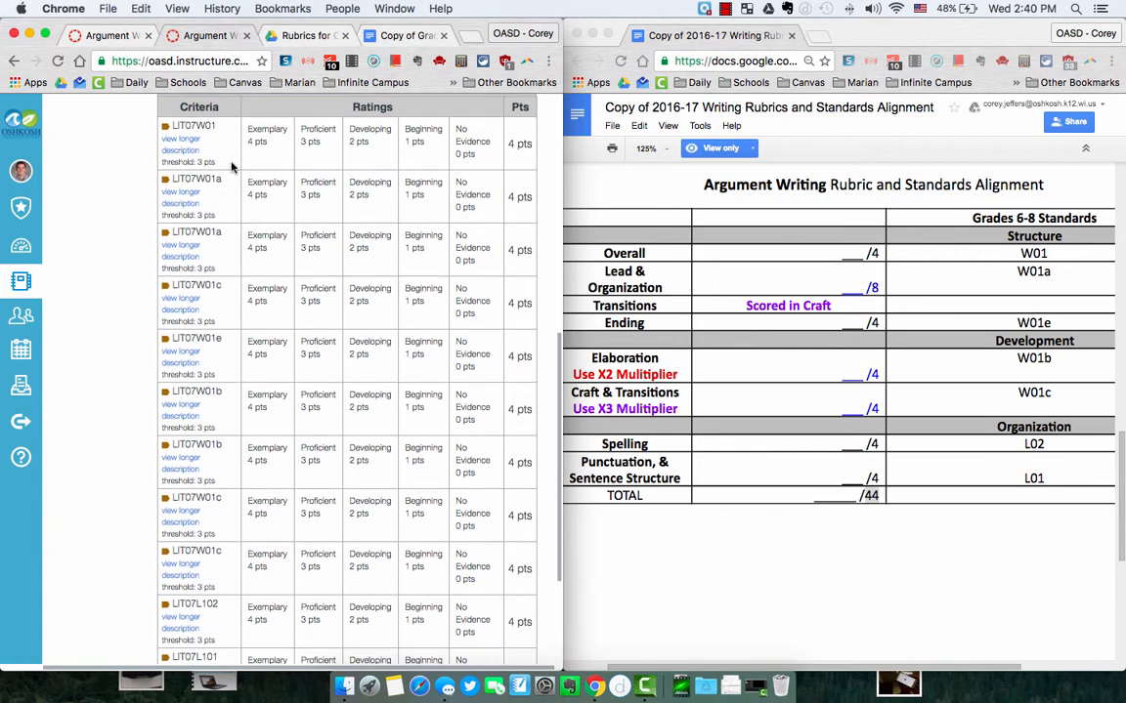
- Compare the two LIT07W01a criteria with the Lead & Organization row and review the multiplier rows in the alignment document
{"action": "left_click_drag", "start_coordinate": [222, 180], "coordinate": [197, 180]}
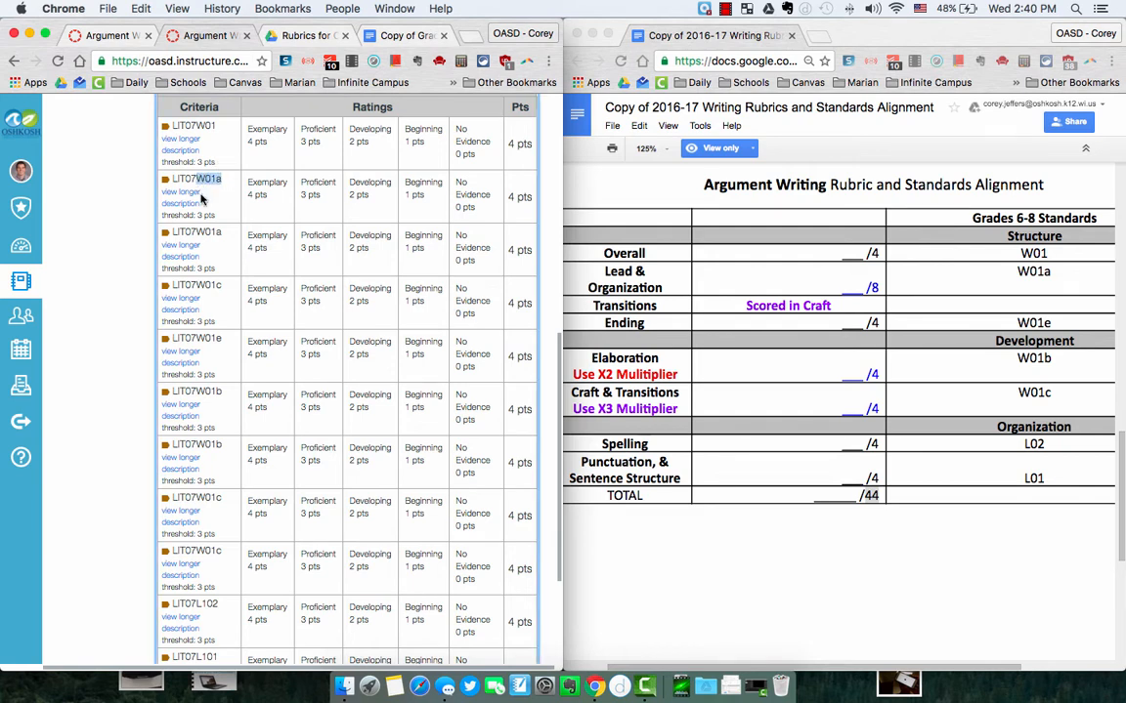
{"action": "left_click_drag", "start_coordinate": [221, 232], "coordinate": [197, 233]}
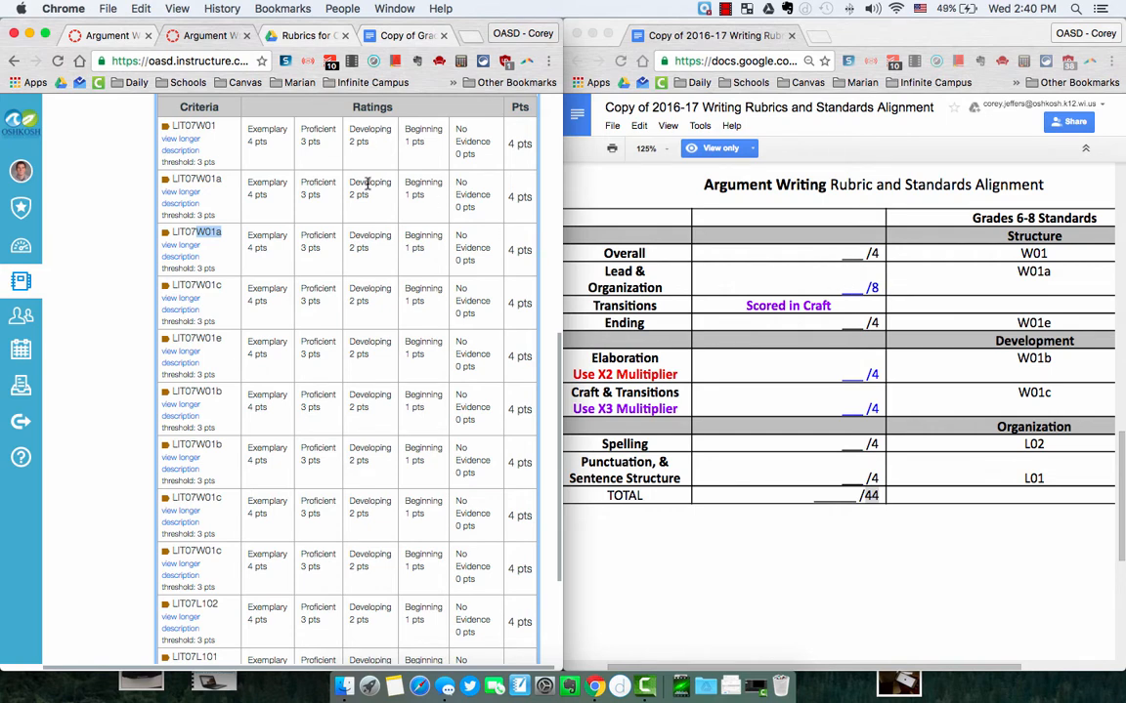
{"action": "left_click", "coordinate": [284, 203]}
{"action": "scroll", "coordinate": [319, 239], "scroll_direction": "down", "scroll_amount": 3}
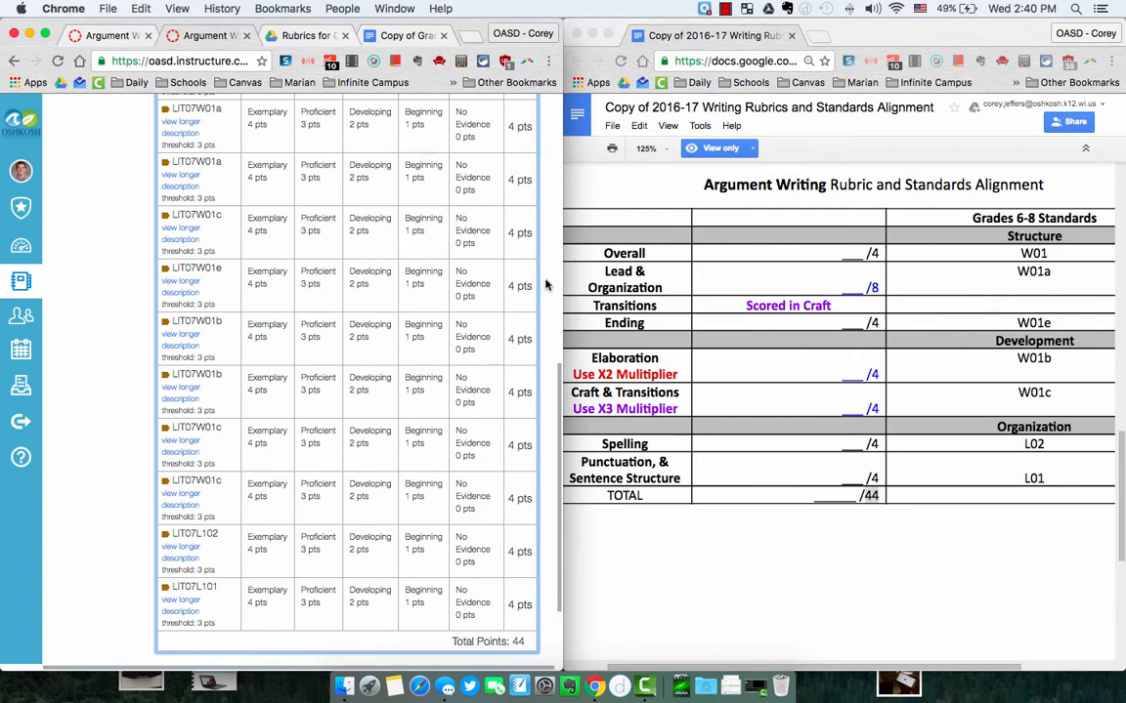
{"action": "scroll", "coordinate": [642, 332], "scroll_direction": "down", "scroll_amount": 1}
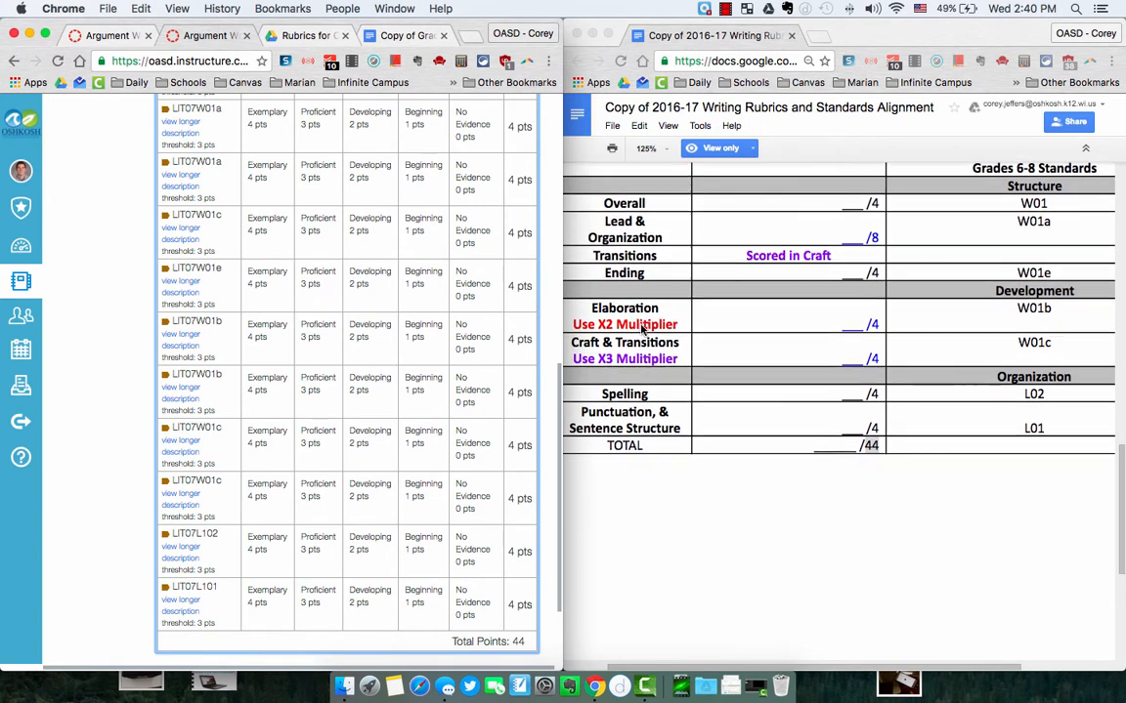
{"action": "scroll", "coordinate": [642, 331], "scroll_direction": "down", "scroll_amount": 1}
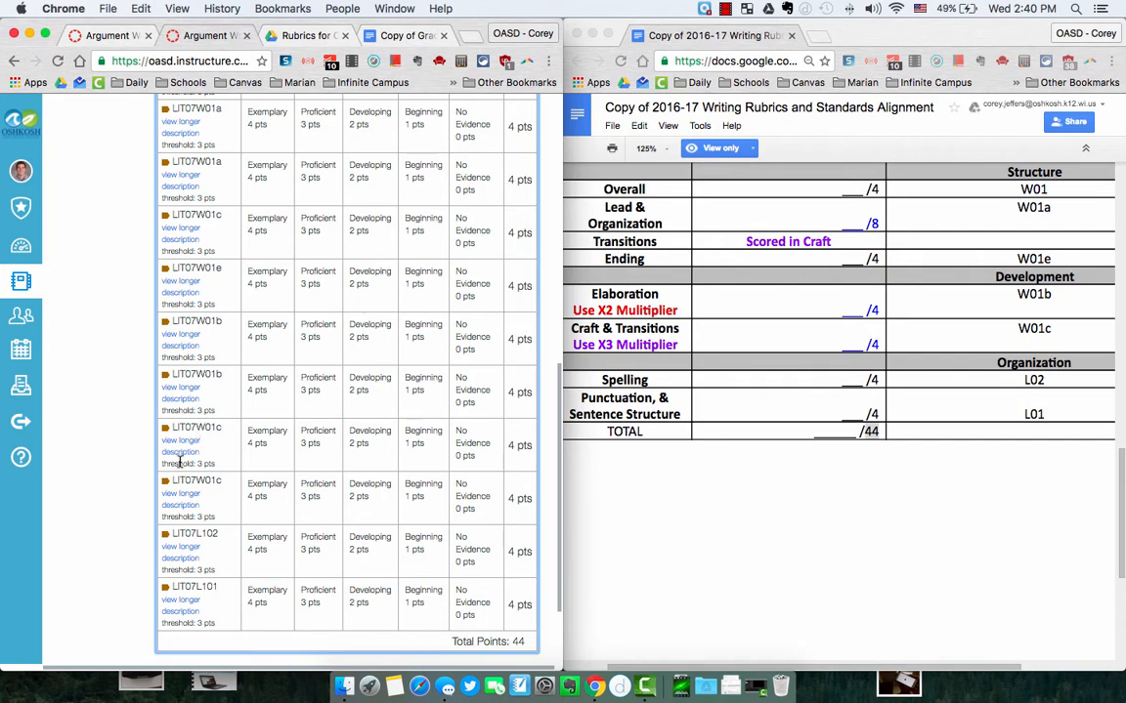
- Match the repeated LIT07W01c and LIT07W01b criteria to the Craft & Transitions and Elaboration multipliers in the alignment document
{"action": "triple_click", "coordinate": [229, 427]}
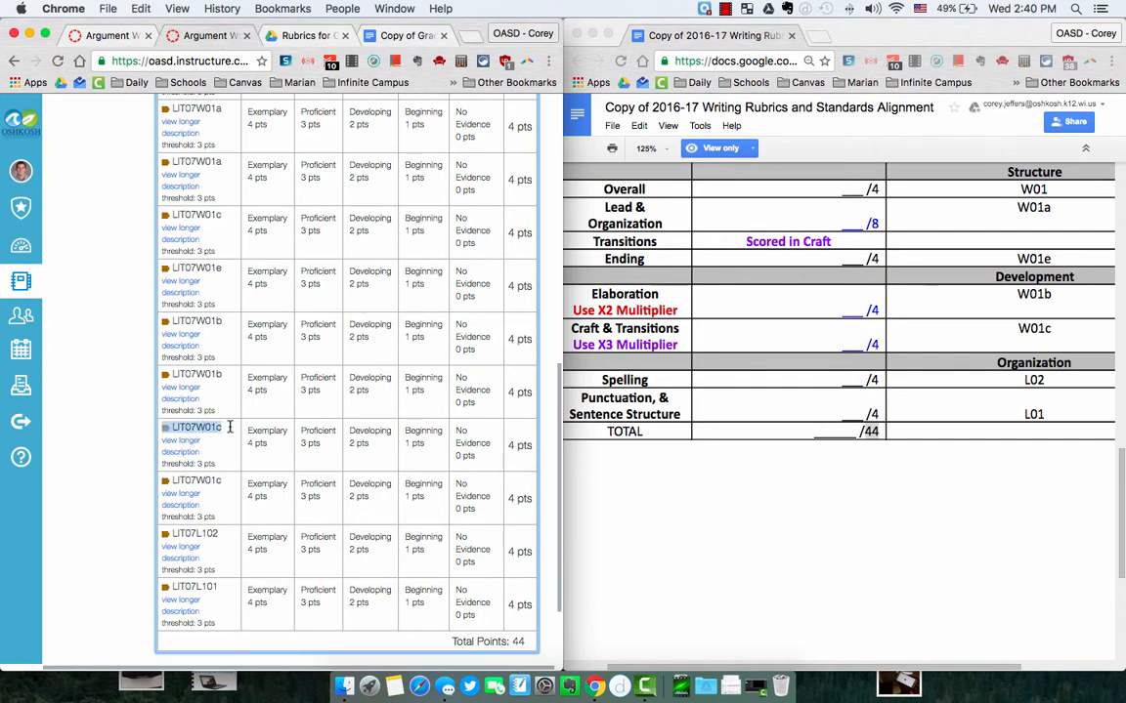
{"action": "triple_click", "coordinate": [219, 481]}
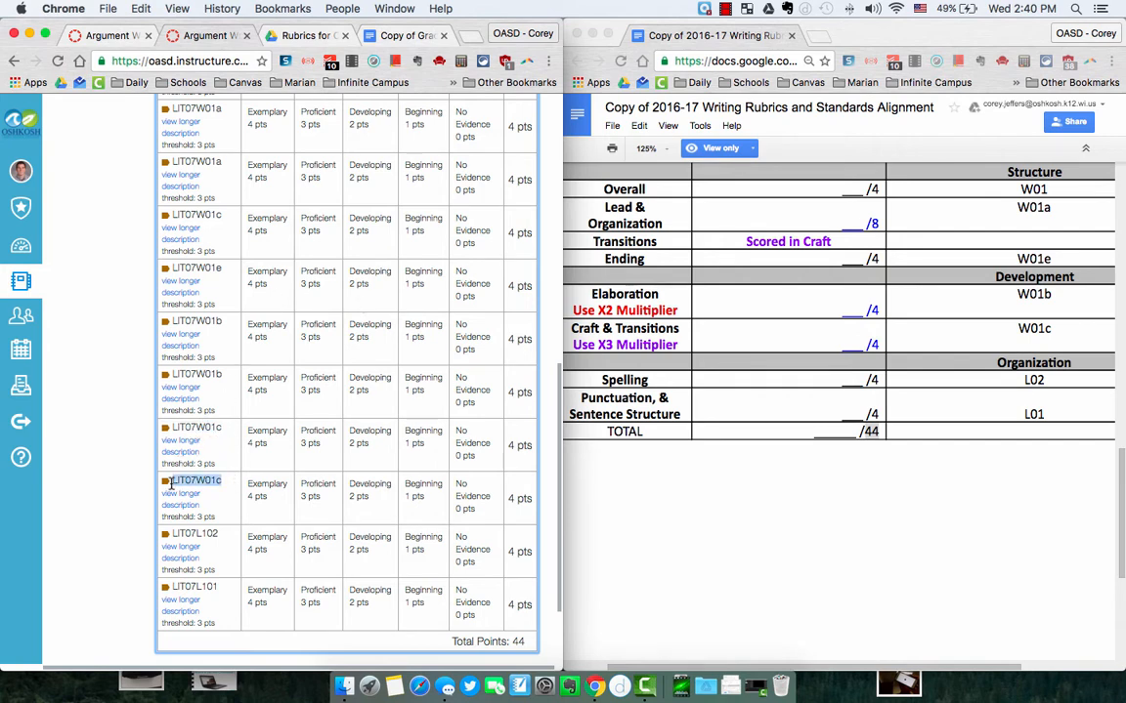
{"action": "left_click_drag", "start_coordinate": [224, 215], "coordinate": [174, 215]}
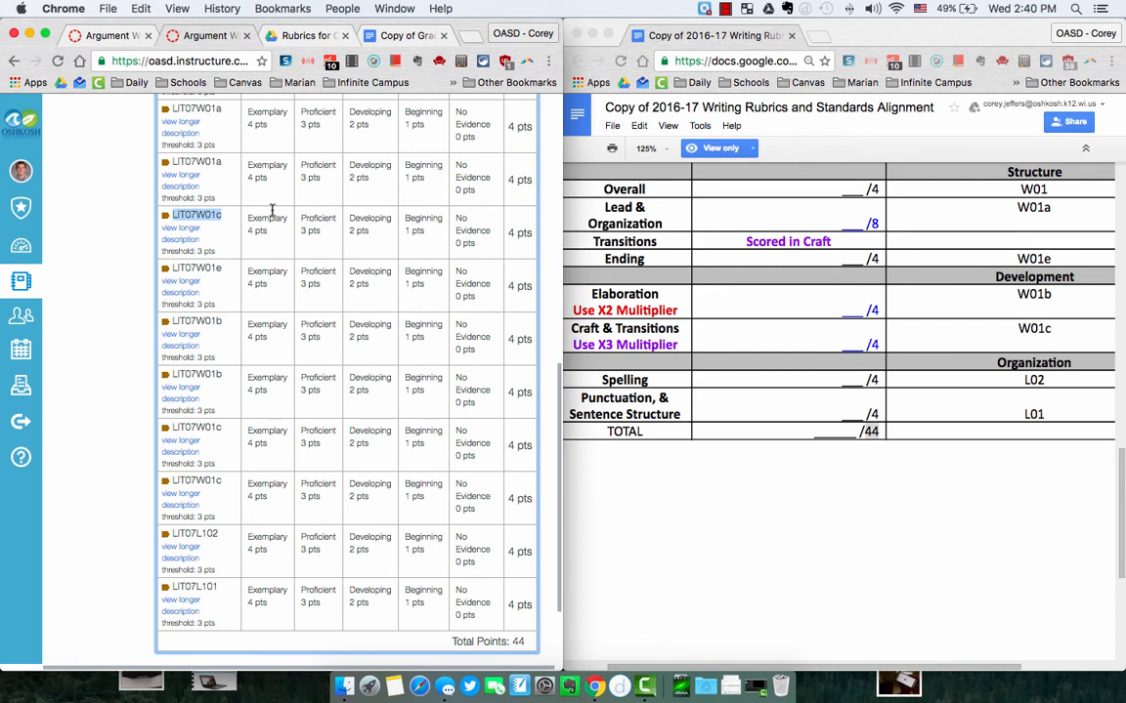
{"action": "left_click", "coordinate": [237, 222]}
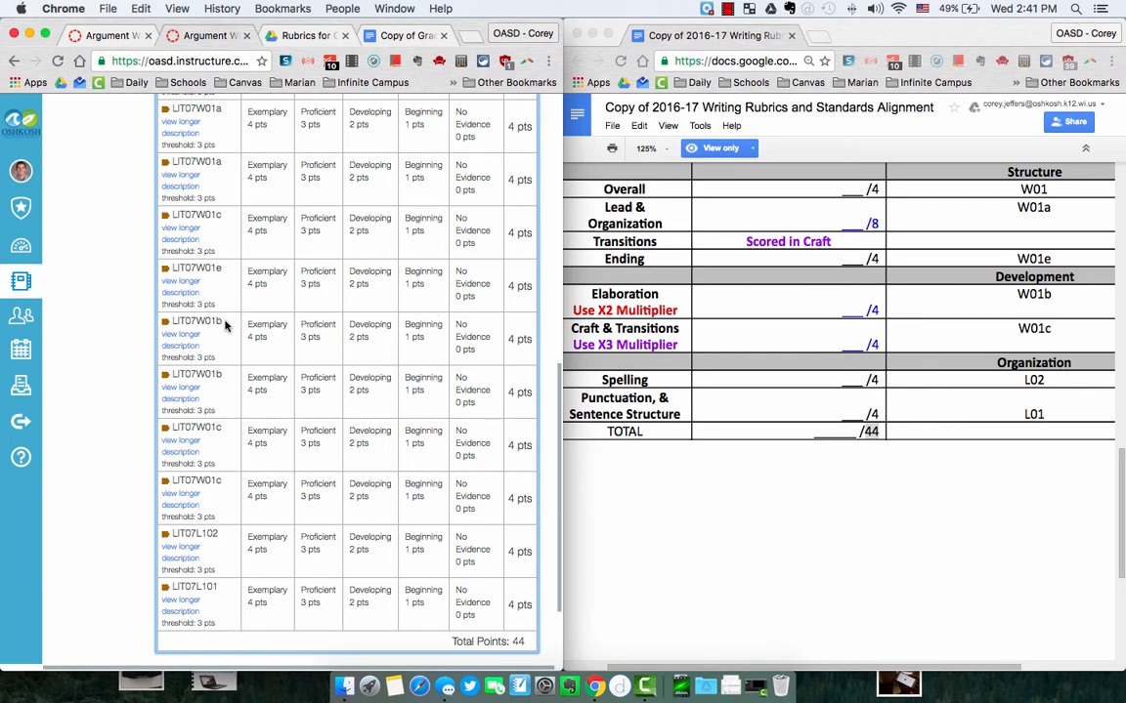
{"action": "left_click_drag", "start_coordinate": [222, 378], "coordinate": [175, 375]}
{"action": "scroll", "coordinate": [191, 460], "scroll_direction": "down", "scroll_amount": 3}
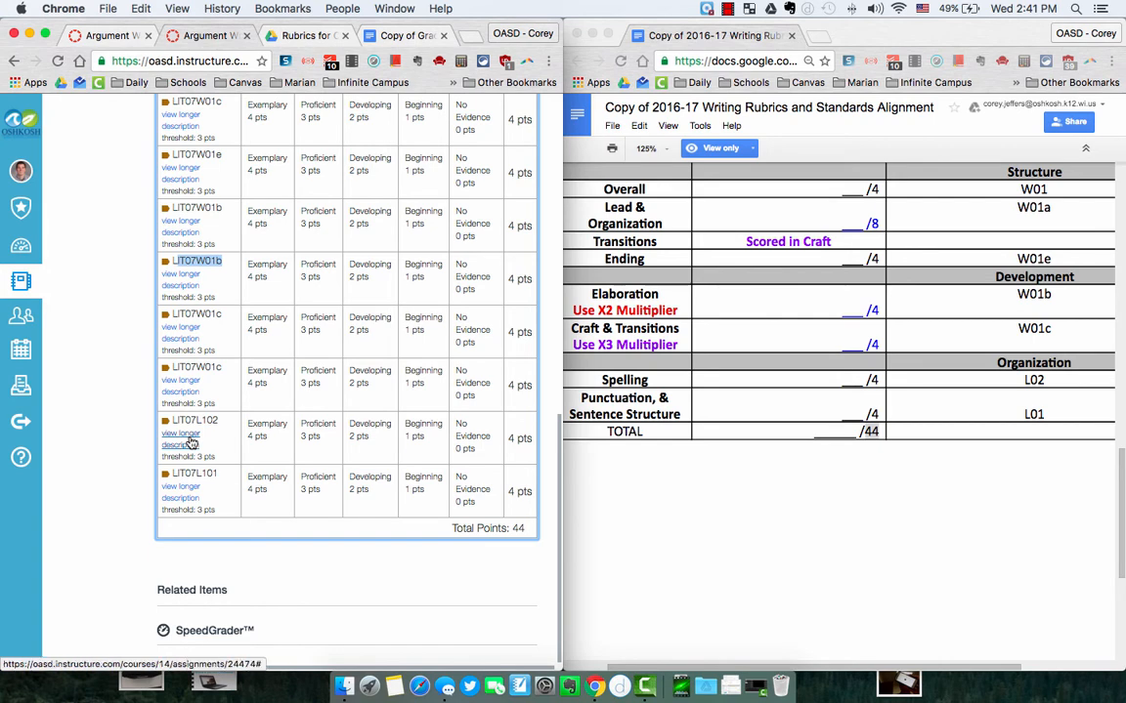
- Read the long descriptions of the LIT07L102 and LIT07L101 criteria and look over the assignment and its rubric again
{"action": "left_click", "coordinate": [189, 442]}
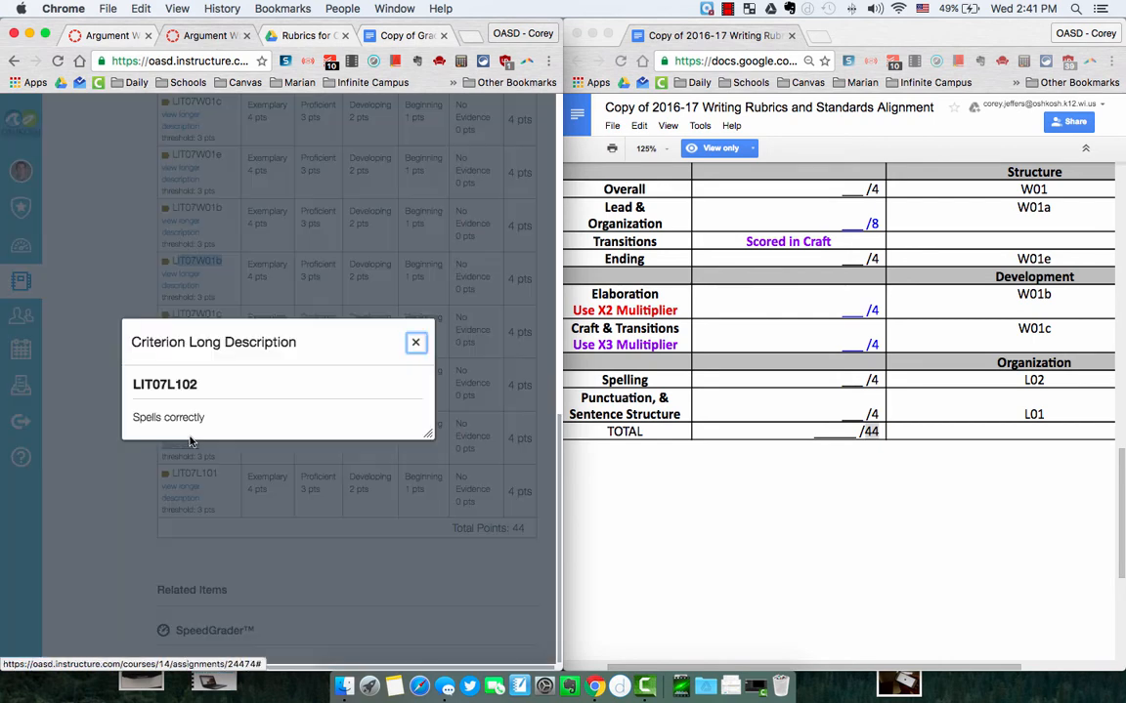
{"action": "left_click", "coordinate": [414, 342]}
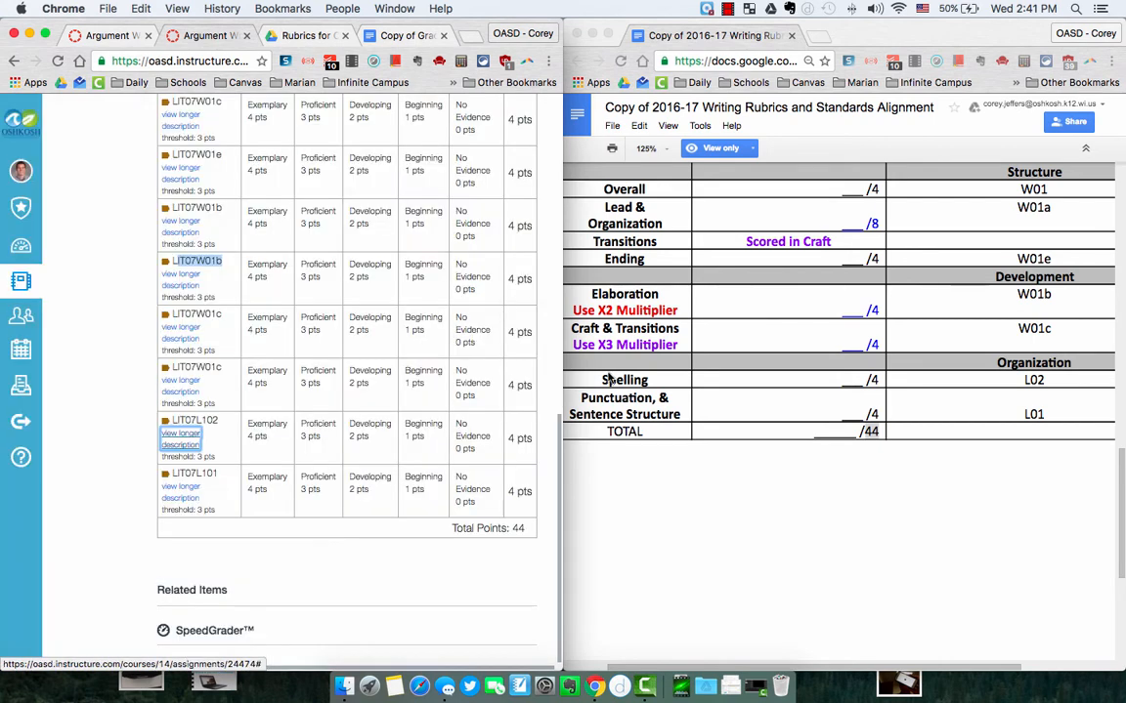
{"action": "left_click", "coordinate": [188, 494]}
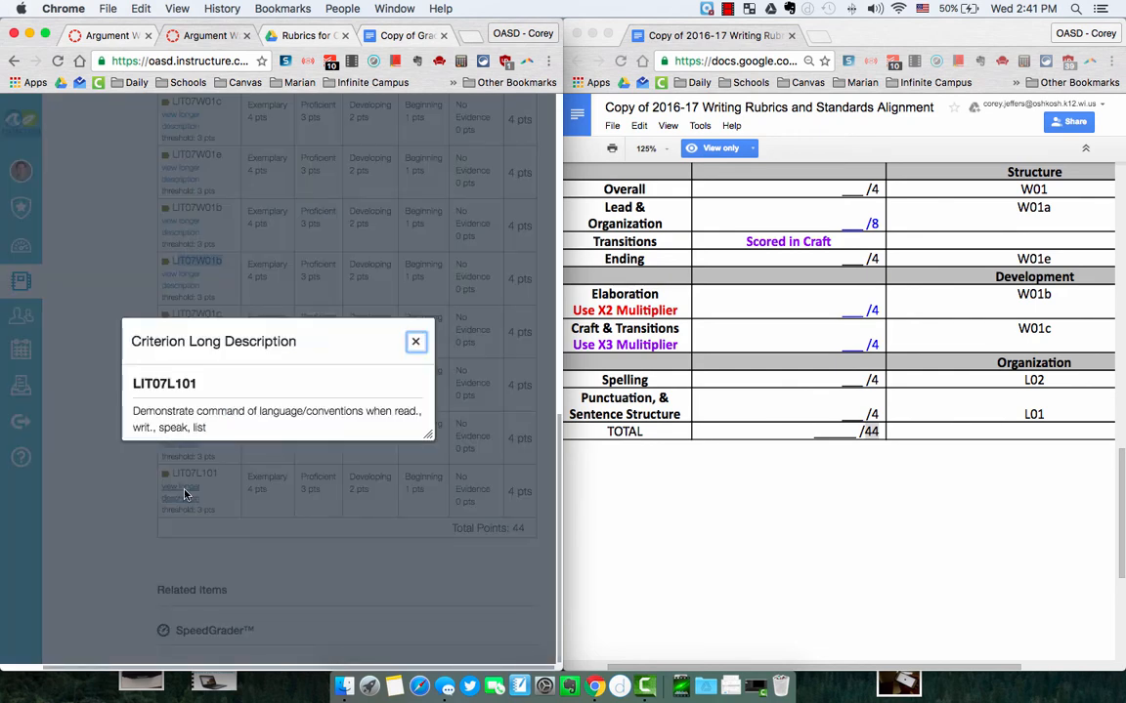
{"action": "left_click", "coordinate": [414, 342]}
{"action": "scroll", "coordinate": [422, 430], "scroll_direction": "up", "scroll_amount": 1}
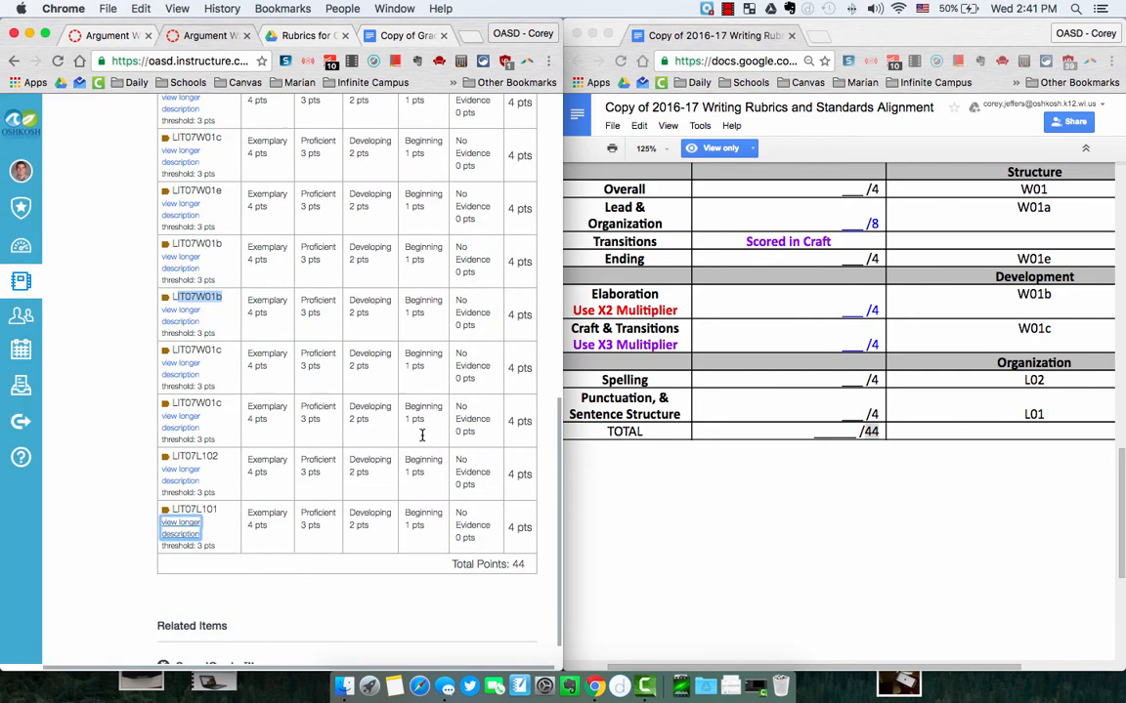
{"action": "scroll", "coordinate": [422, 434], "scroll_direction": "up", "scroll_amount": 10}
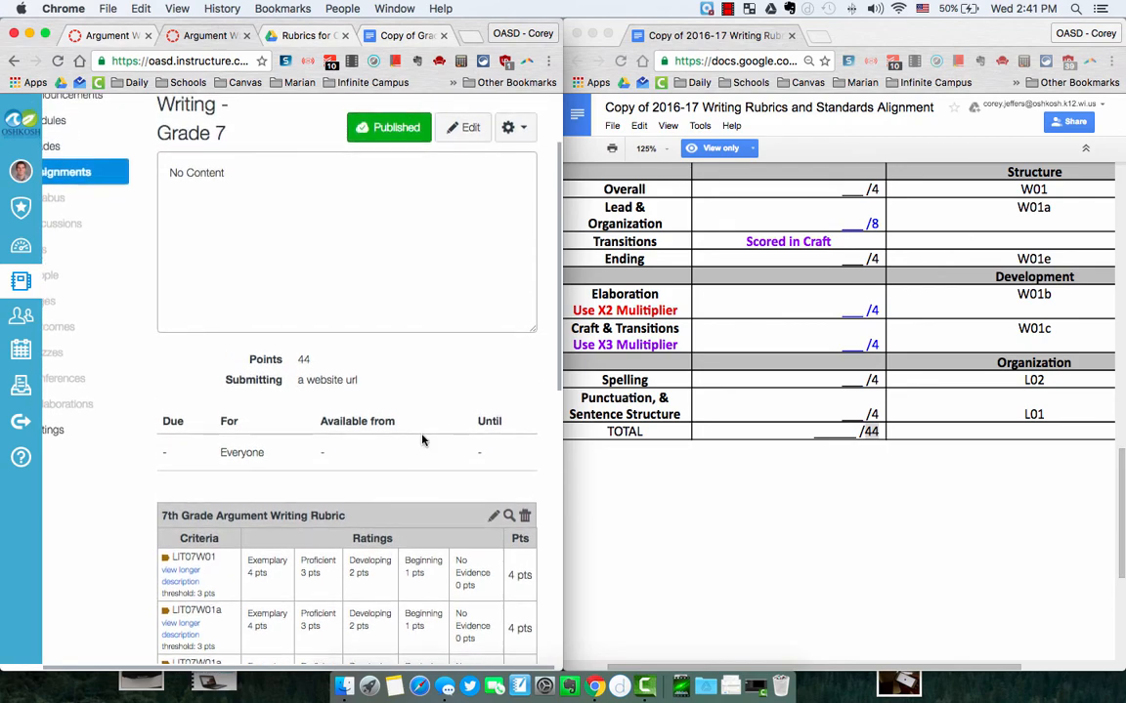
{"action": "scroll", "coordinate": [422, 439], "scroll_direction": "down", "scroll_amount": 10}
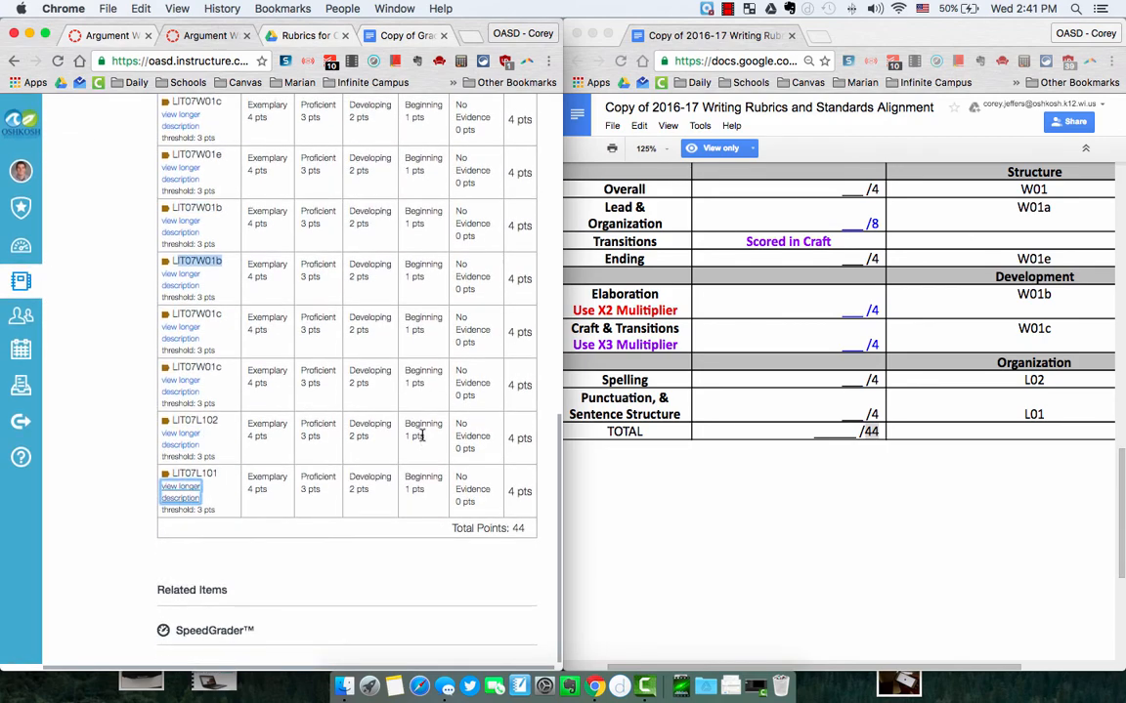
- Expand the assignment window to the full screen and open the Argument Writing - Grade 7 assignment in SpeedGrader
{"action": "key", "text": "alt+super+Right"}
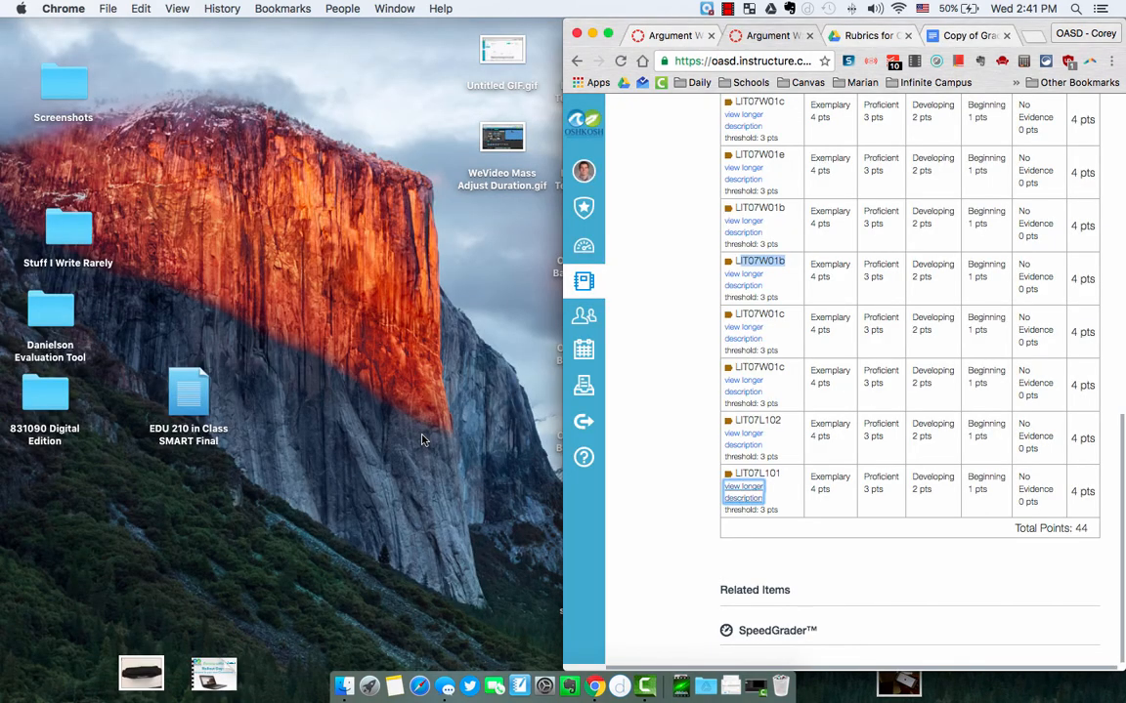
{"action": "key", "text": "alt+super+f"}
{"action": "scroll", "coordinate": [651, 390], "scroll_direction": "up", "scroll_amount": 10}
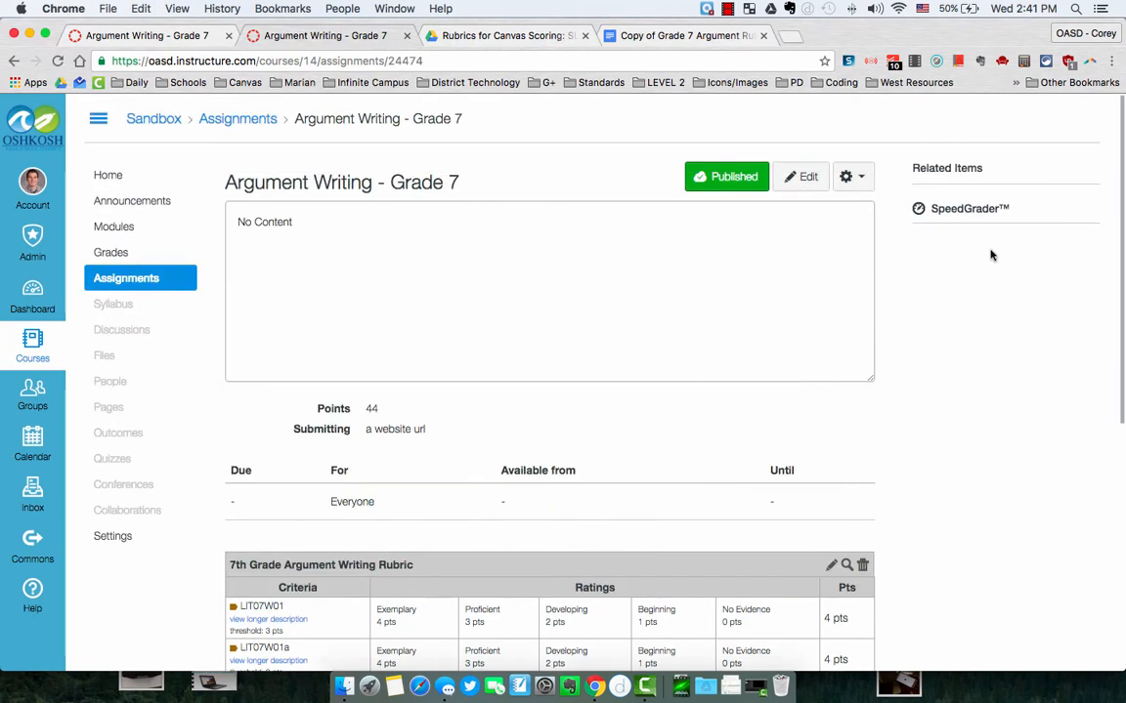
{"action": "left_click", "coordinate": [955, 210]}
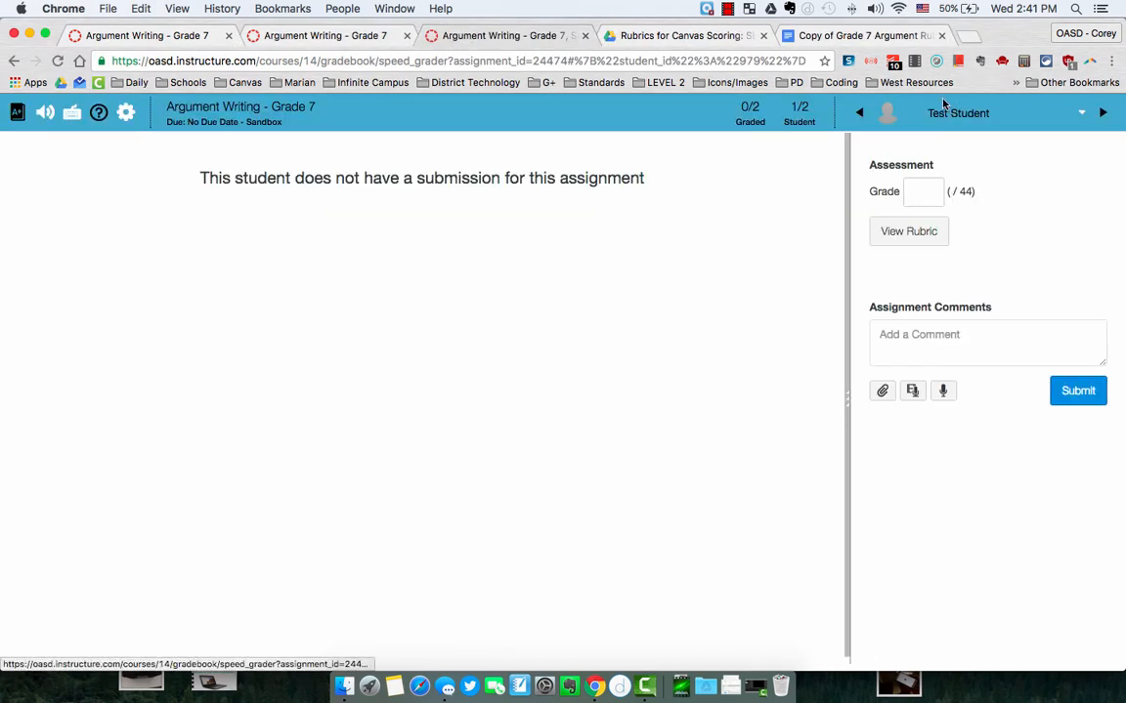
- Widen the grading pane and open the 7th Grade Argument Writing Rubric for Test Student to look through its criteria
{"action": "left_click_drag", "start_coordinate": [848, 406], "coordinate": [658, 376]}
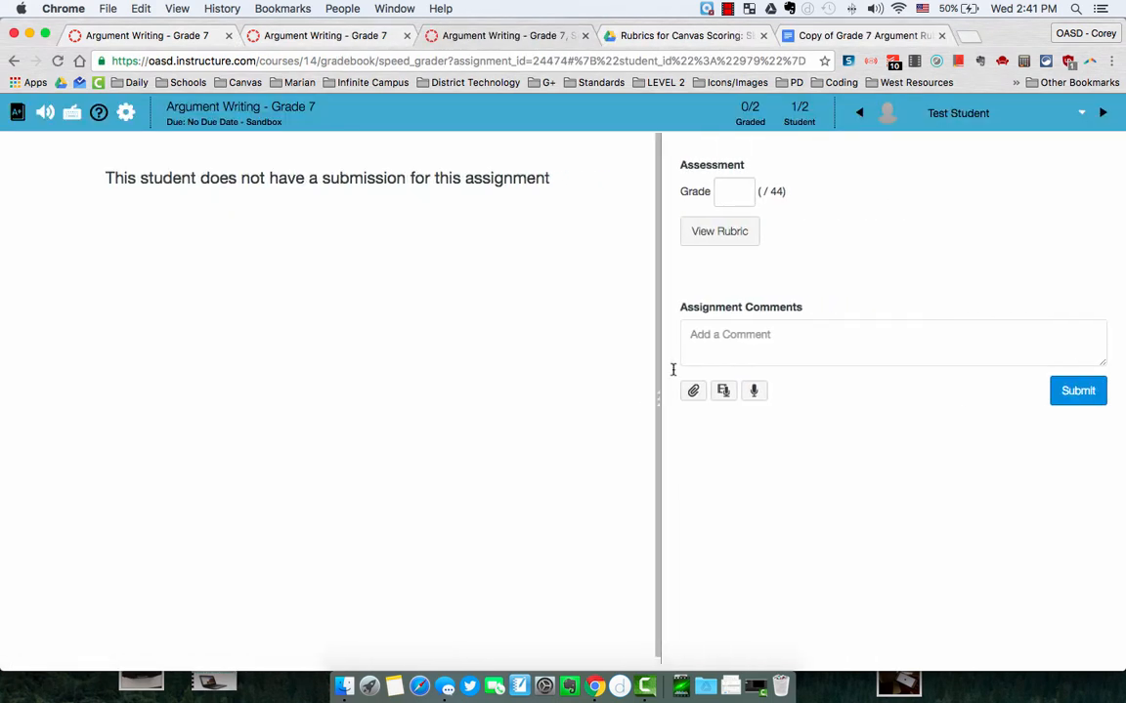
{"action": "left_click", "coordinate": [716, 235]}
{"action": "scroll", "coordinate": [875, 410], "scroll_direction": "down", "scroll_amount": 5}
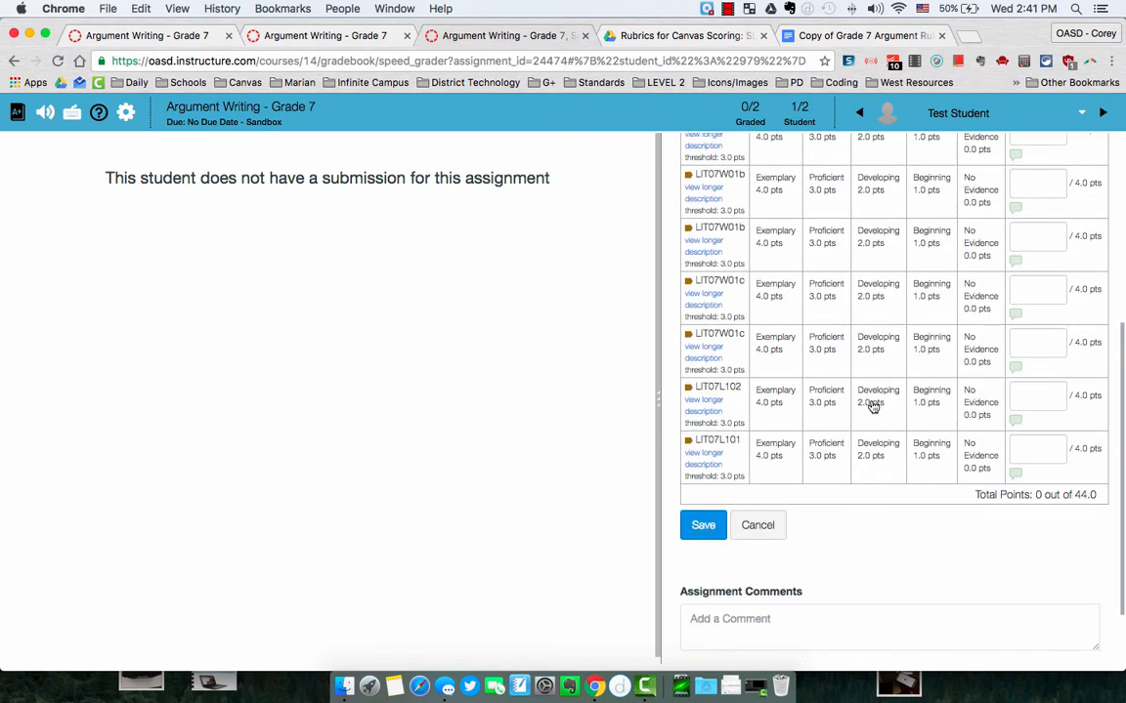
{"action": "scroll", "coordinate": [873, 405], "scroll_direction": "up", "scroll_amount": 10}
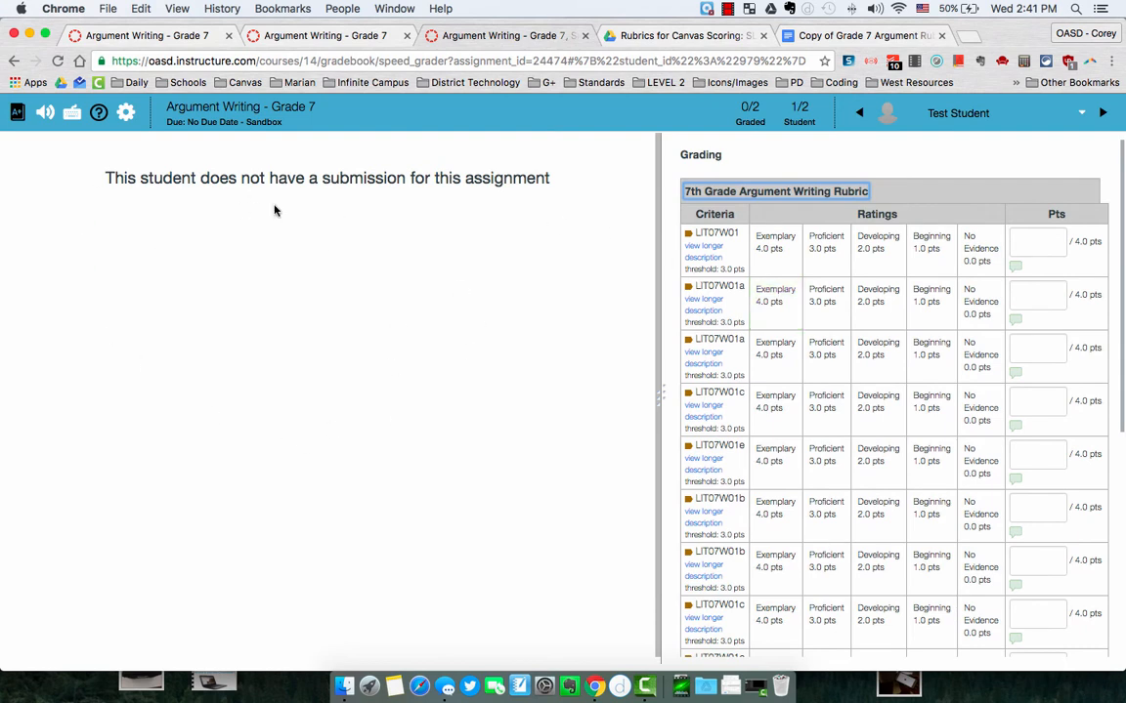
- Rate the LIT07W01 criterion Proficient and read the long description of the first LIT07W01a criterion
{"action": "left_click", "coordinate": [826, 259]}
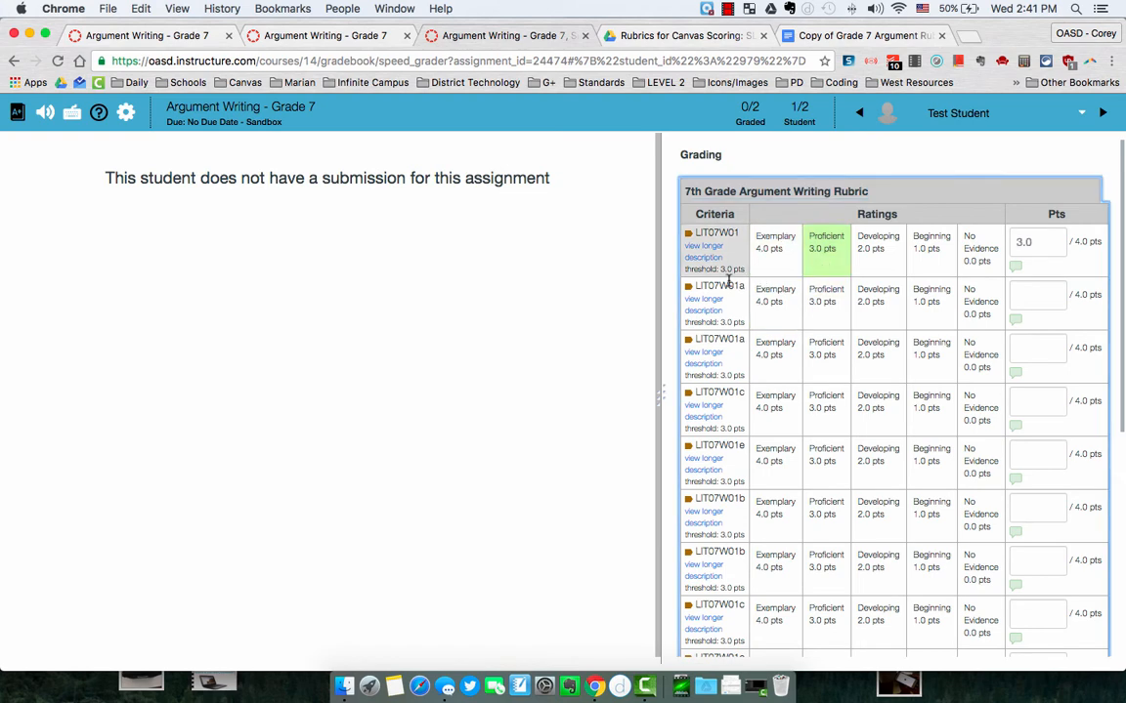
{"action": "left_click", "coordinate": [704, 305]}
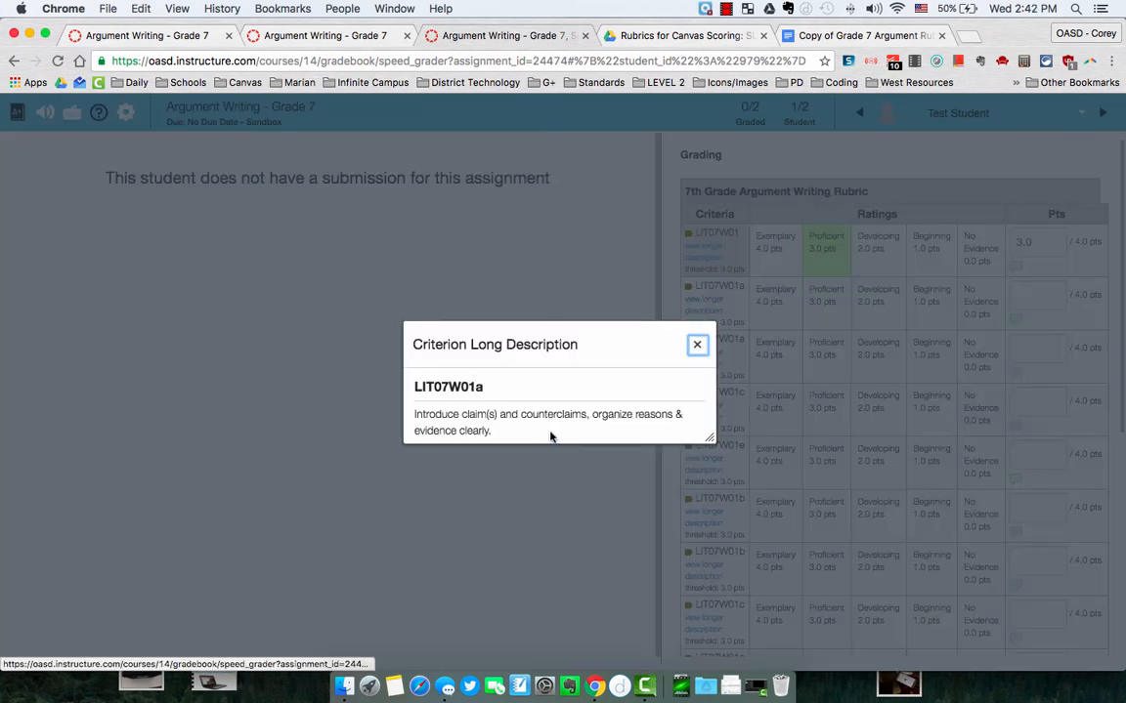
{"action": "left_click", "coordinate": [695, 348]}
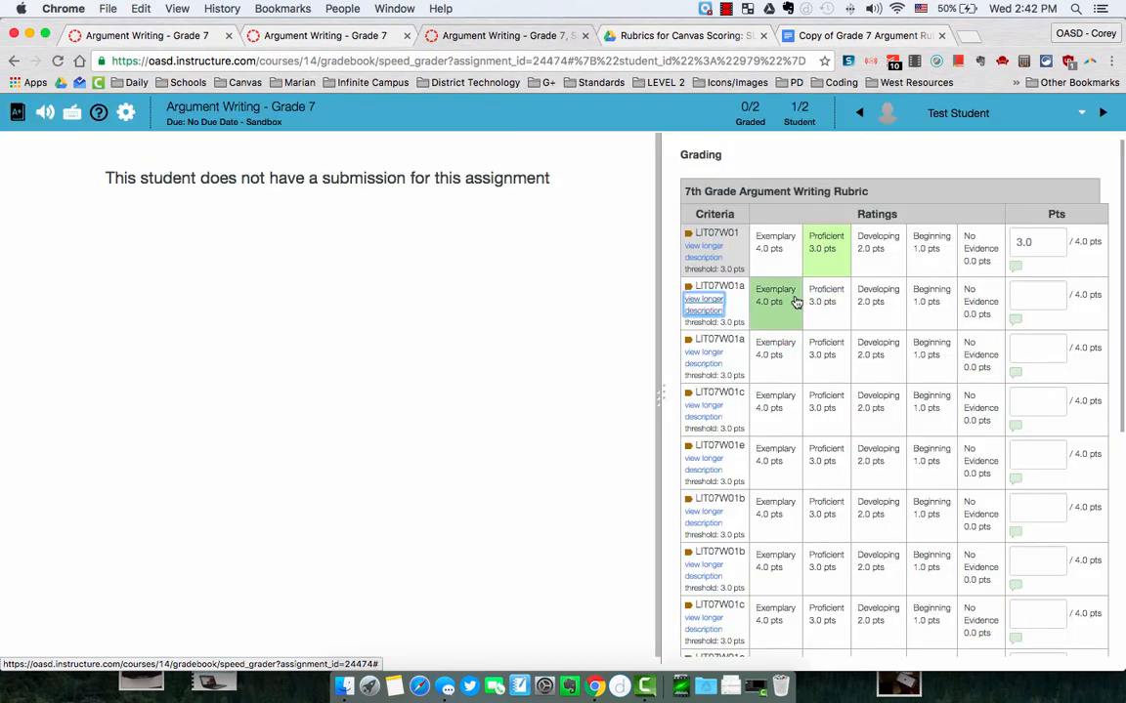
- Give both LIT07W01a criteria 3.5 points each and check the rubric's total points
{"action": "left_click", "coordinate": [1008, 301]}
{"action": "left_click", "coordinate": [1017, 295]}
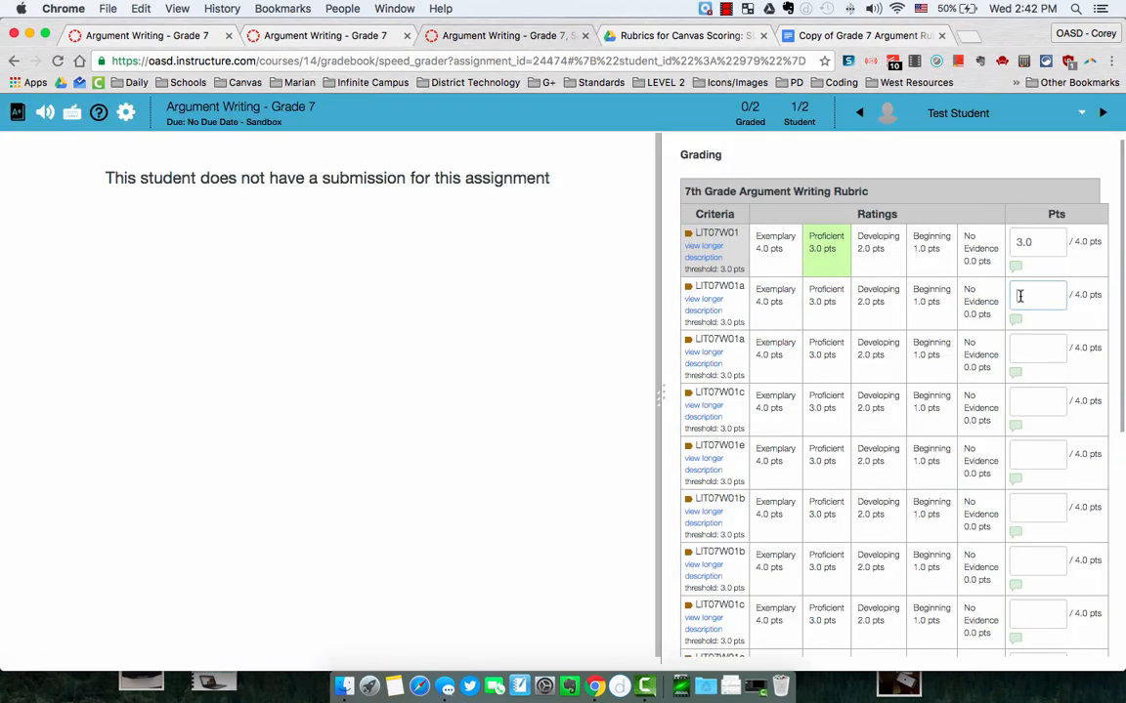
{"action": "type", "text": "3.5"}
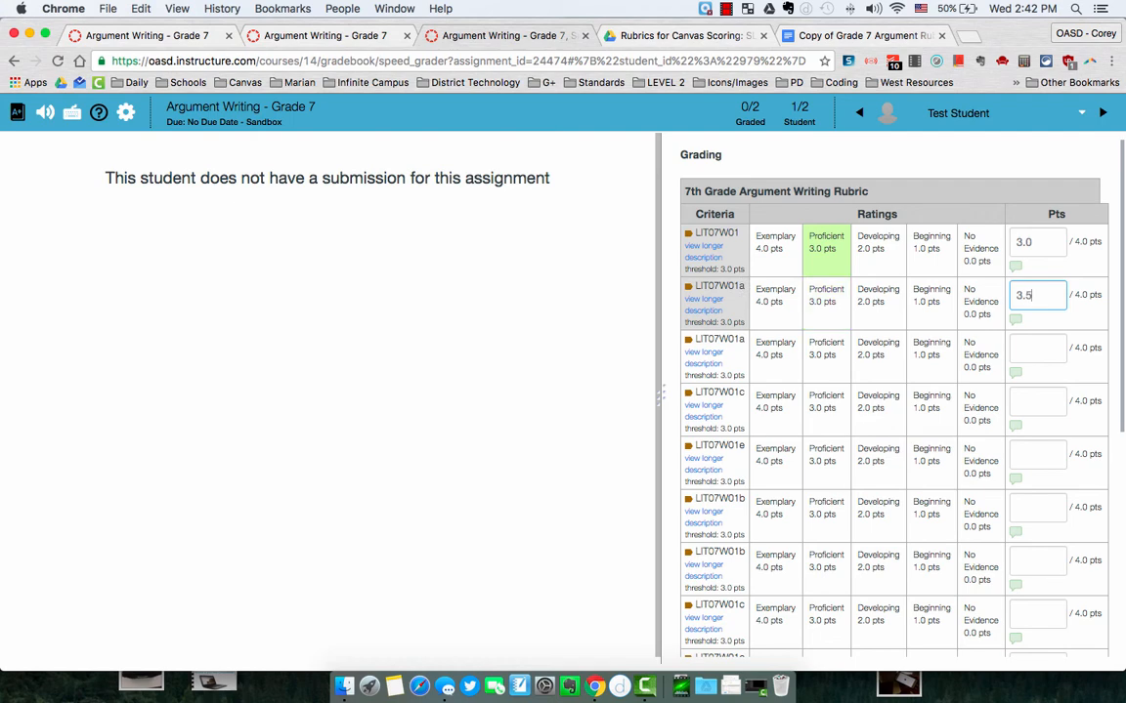
{"action": "left_click", "coordinate": [1031, 352]}
{"action": "type", "text": "3."}
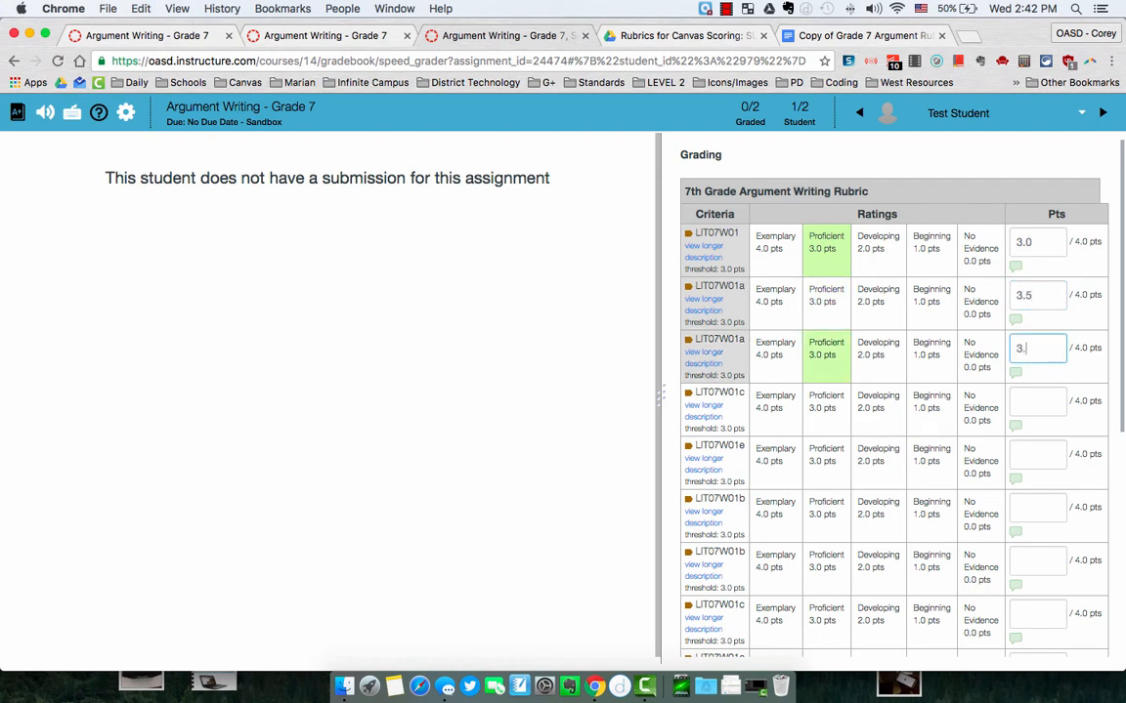
{"action": "type", "text": "5"}
{"action": "scroll", "coordinate": [924, 420], "scroll_direction": "down", "scroll_amount": 6}
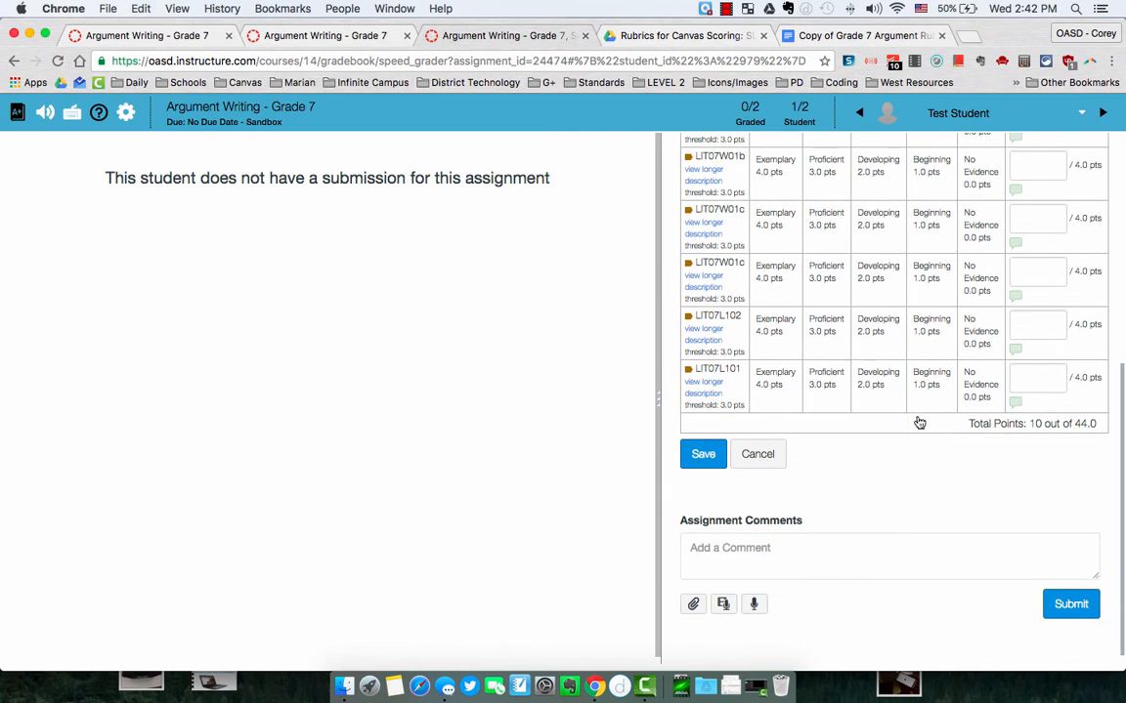
{"action": "left_click_drag", "start_coordinate": [971, 424], "coordinate": [1043, 423]}
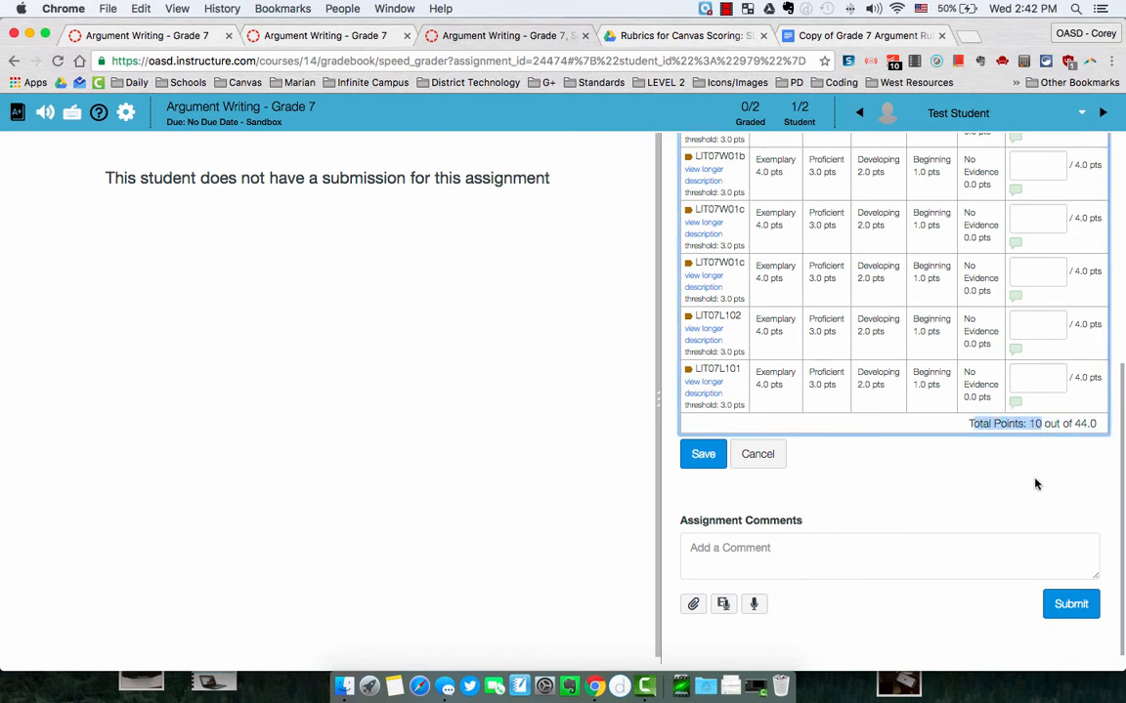
- Rate the first LIT07W01c criterion Developing and LIT07W01e and the first LIT07W01b Proficient, and save the rubric assessment
{"action": "scroll", "coordinate": [930, 362], "scroll_direction": "up", "scroll_amount": 7}
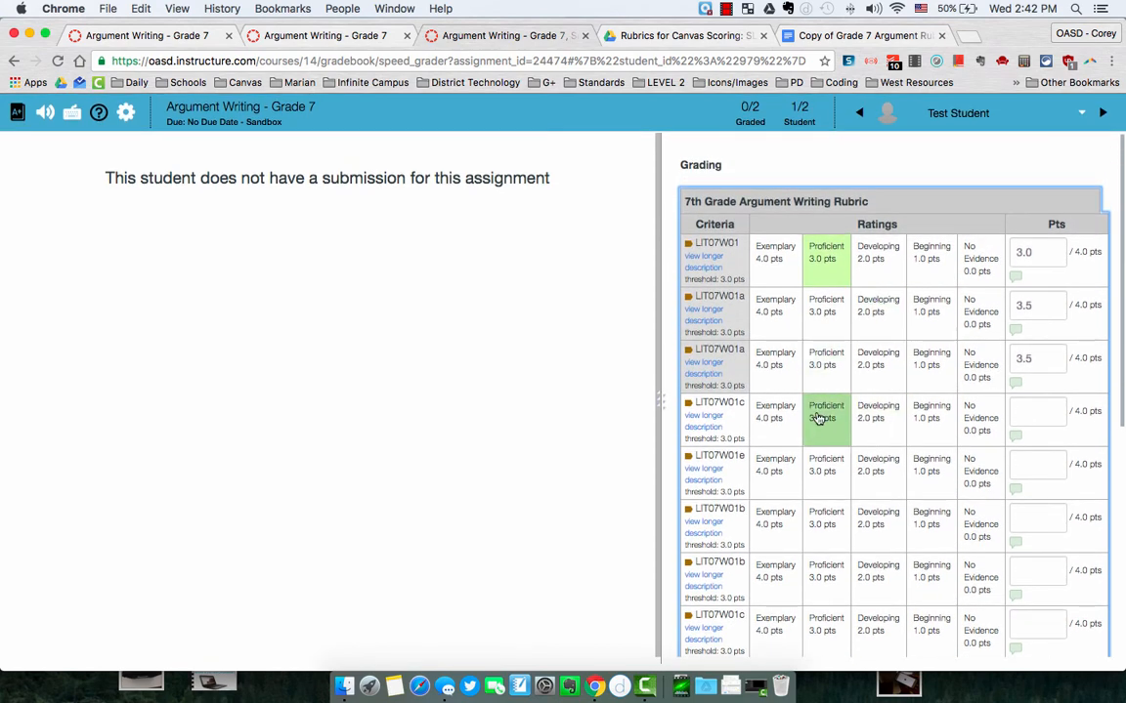
{"action": "scroll", "coordinate": [809, 343], "scroll_direction": "down", "scroll_amount": 1}
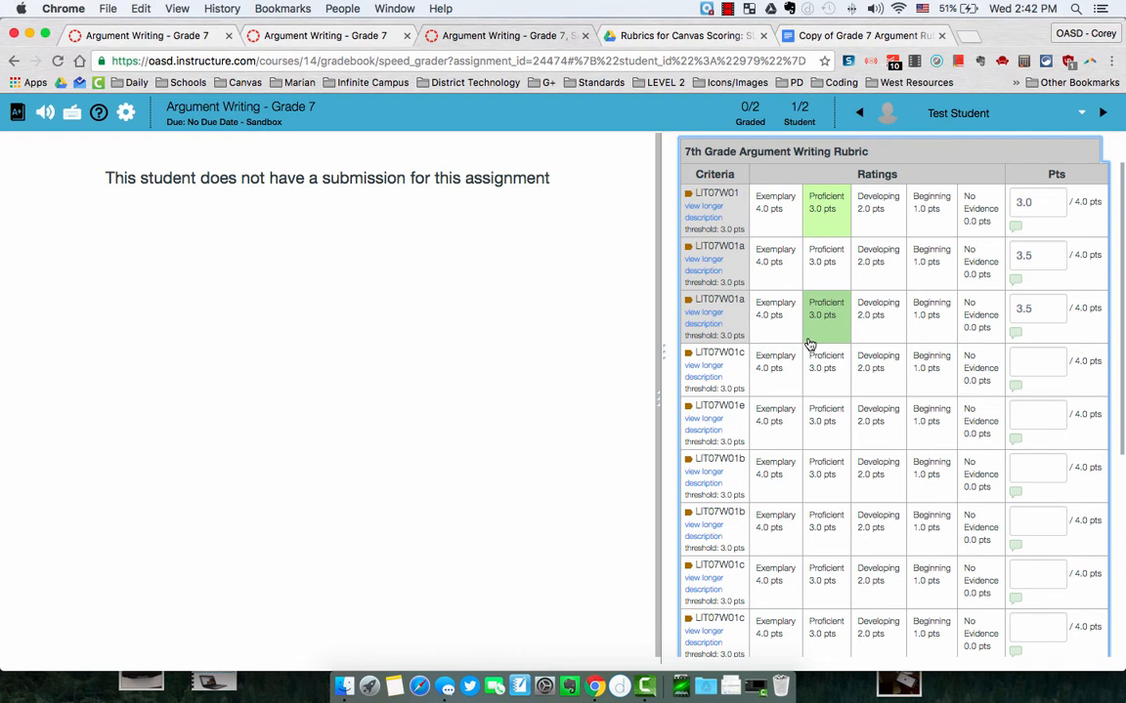
{"action": "scroll", "coordinate": [809, 344], "scroll_direction": "down", "scroll_amount": 1}
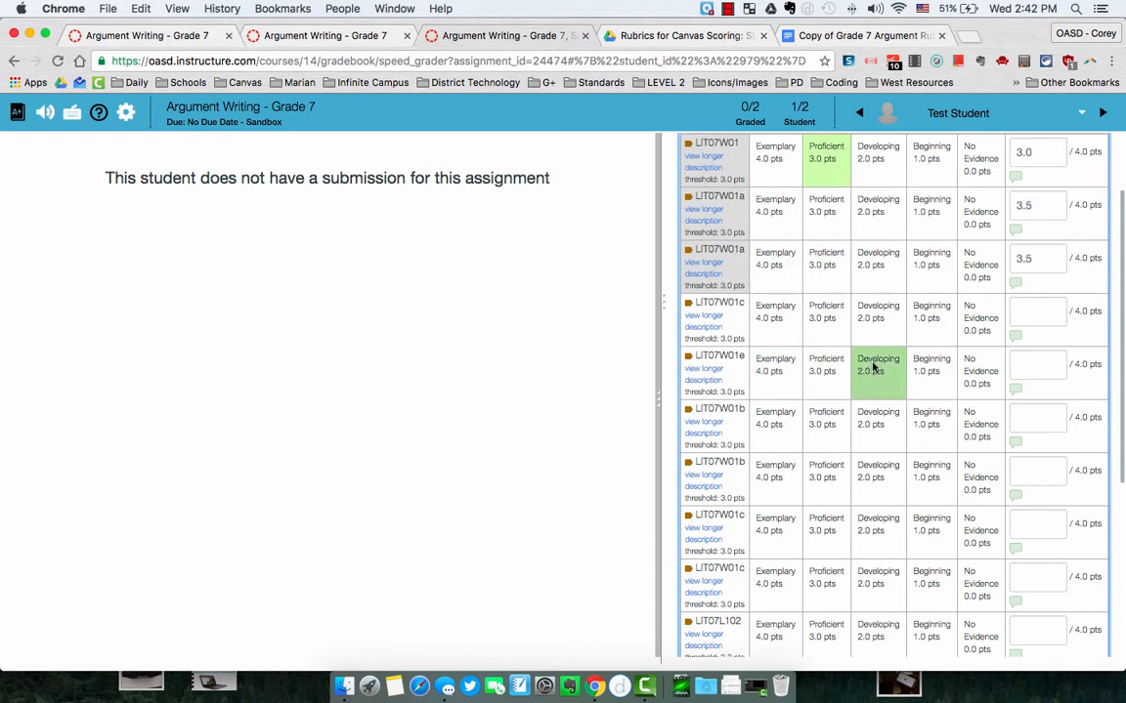
{"action": "left_click", "coordinate": [882, 332]}
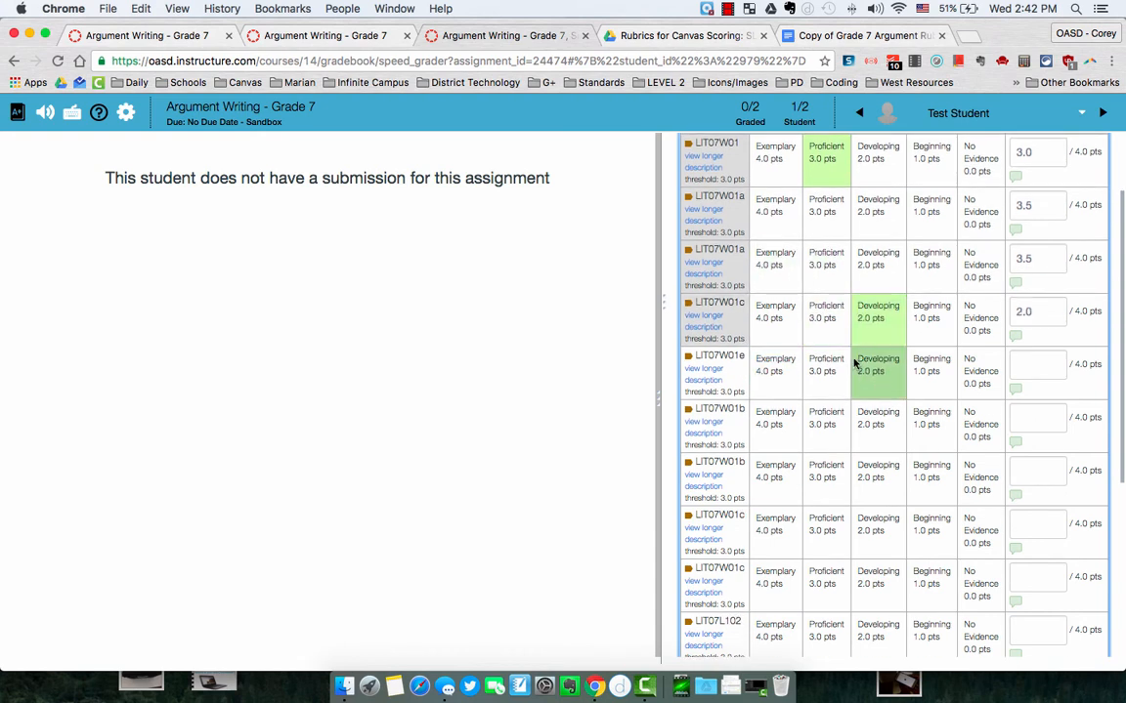
{"action": "left_click", "coordinate": [837, 383]}
{"action": "left_click", "coordinate": [829, 429]}
{"action": "scroll", "coordinate": [826, 440], "scroll_direction": "down", "scroll_amount": 2}
{"action": "scroll", "coordinate": [826, 440], "scroll_direction": "down", "scroll_amount": 4}
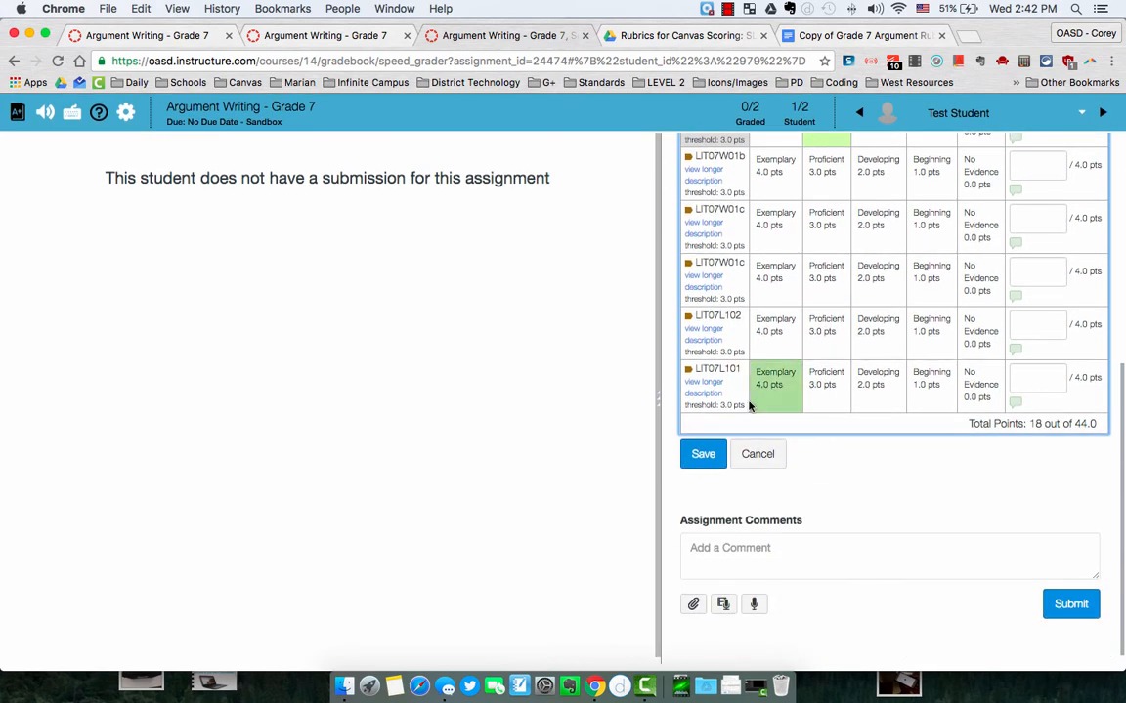
{"action": "left_click", "coordinate": [700, 458]}
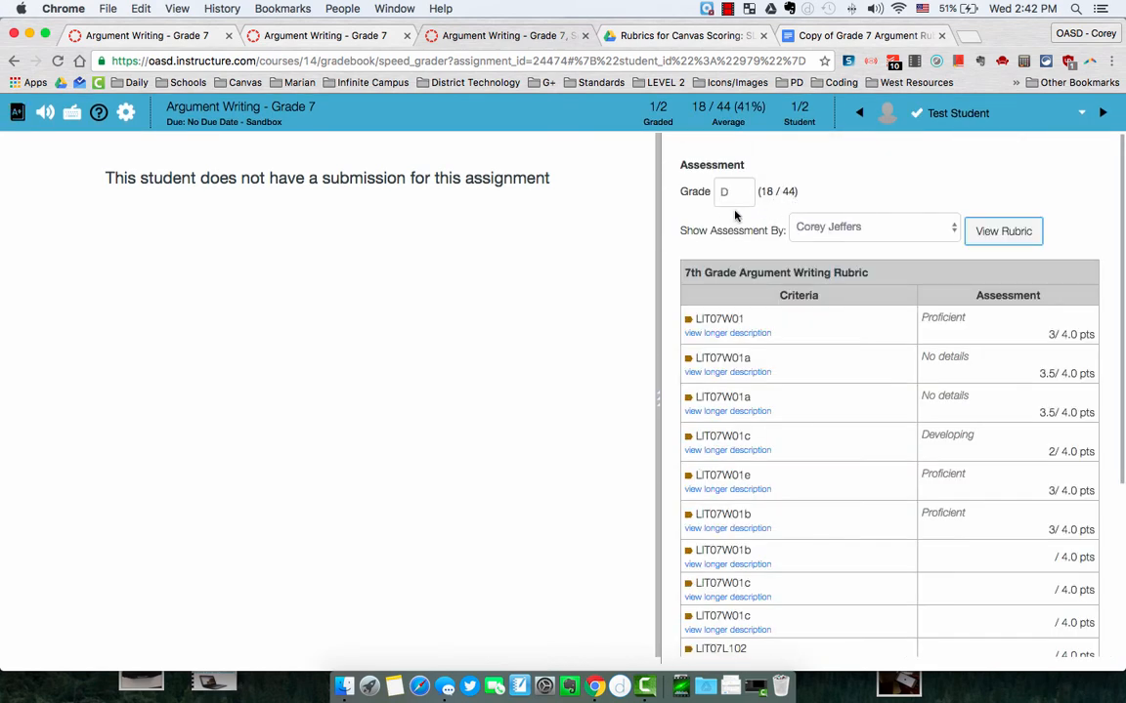
- Reopen the saved rubric and rate the second LIT07W01b criterion Developing and the remaining two LIT07W01c criteria Proficient
{"action": "scroll", "coordinate": [735, 215], "scroll_direction": "down", "scroll_amount": 3}
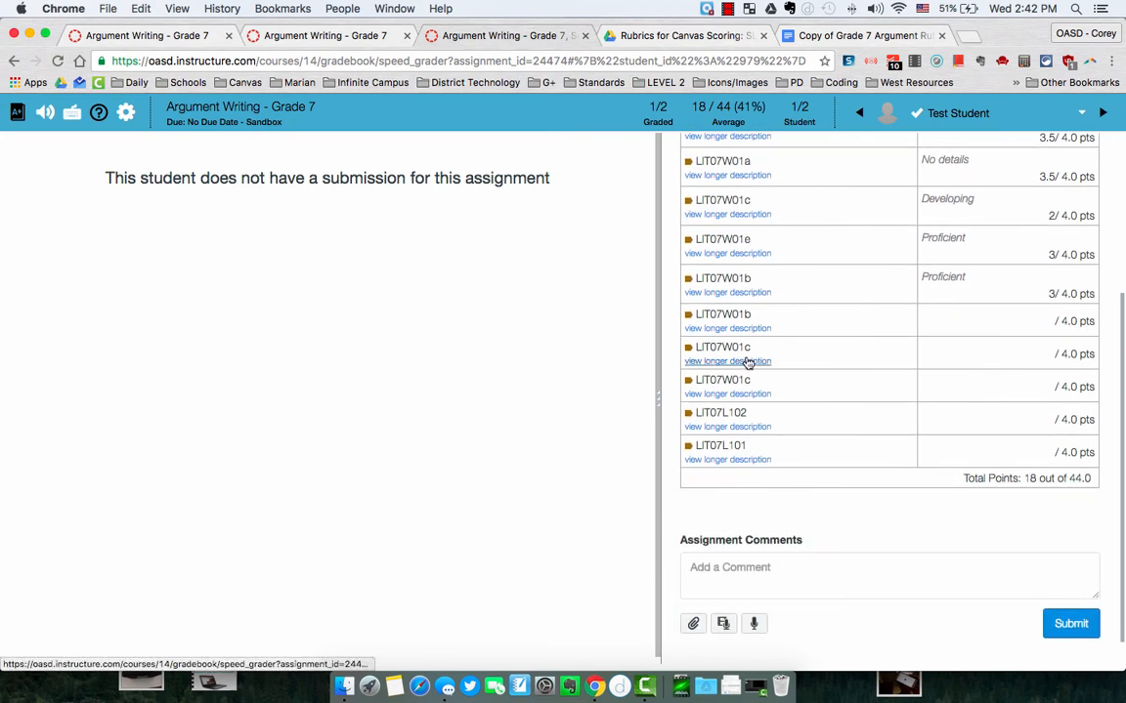
{"action": "scroll", "coordinate": [748, 360], "scroll_direction": "up", "scroll_amount": 3}
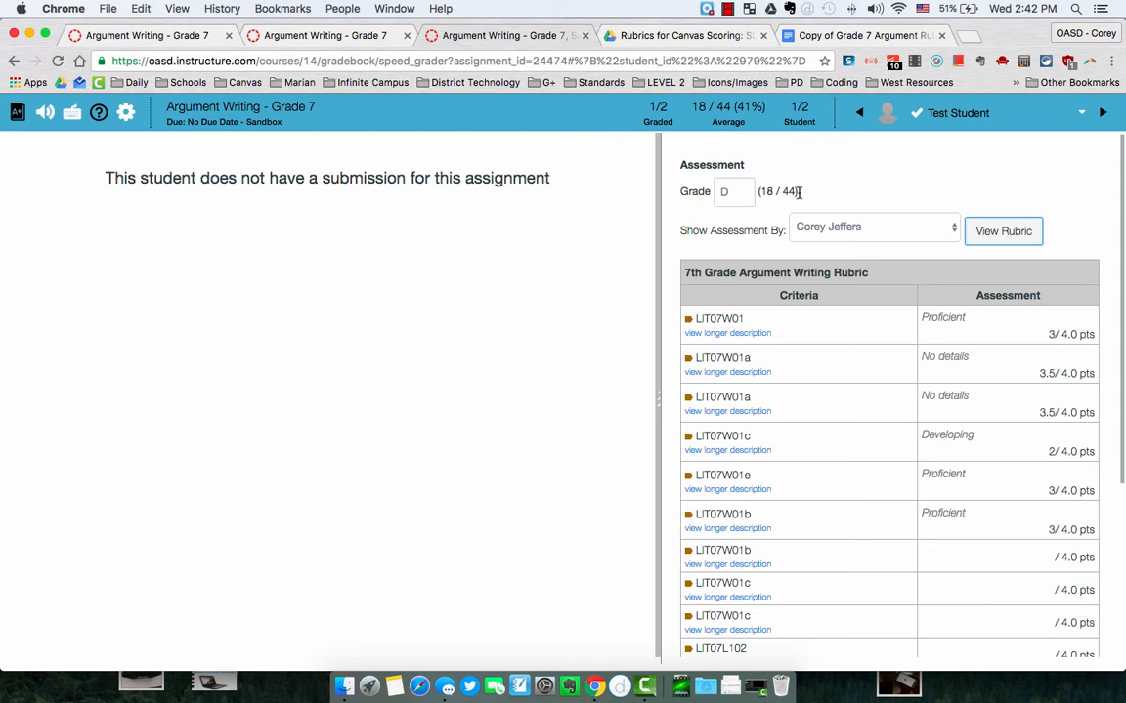
{"action": "left_click", "coordinate": [1003, 232]}
{"action": "scroll", "coordinate": [933, 323], "scroll_direction": "down", "scroll_amount": 2}
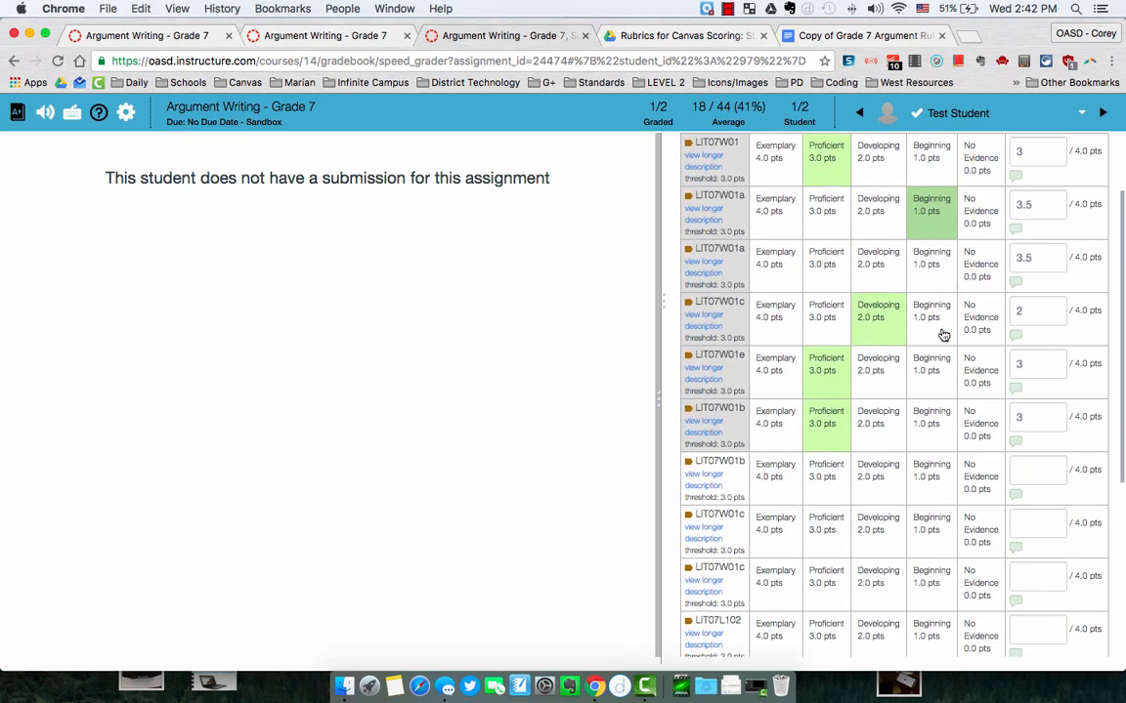
{"action": "scroll", "coordinate": [886, 433], "scroll_direction": "up", "scroll_amount": 1}
{"action": "left_click", "coordinate": [862, 393]}
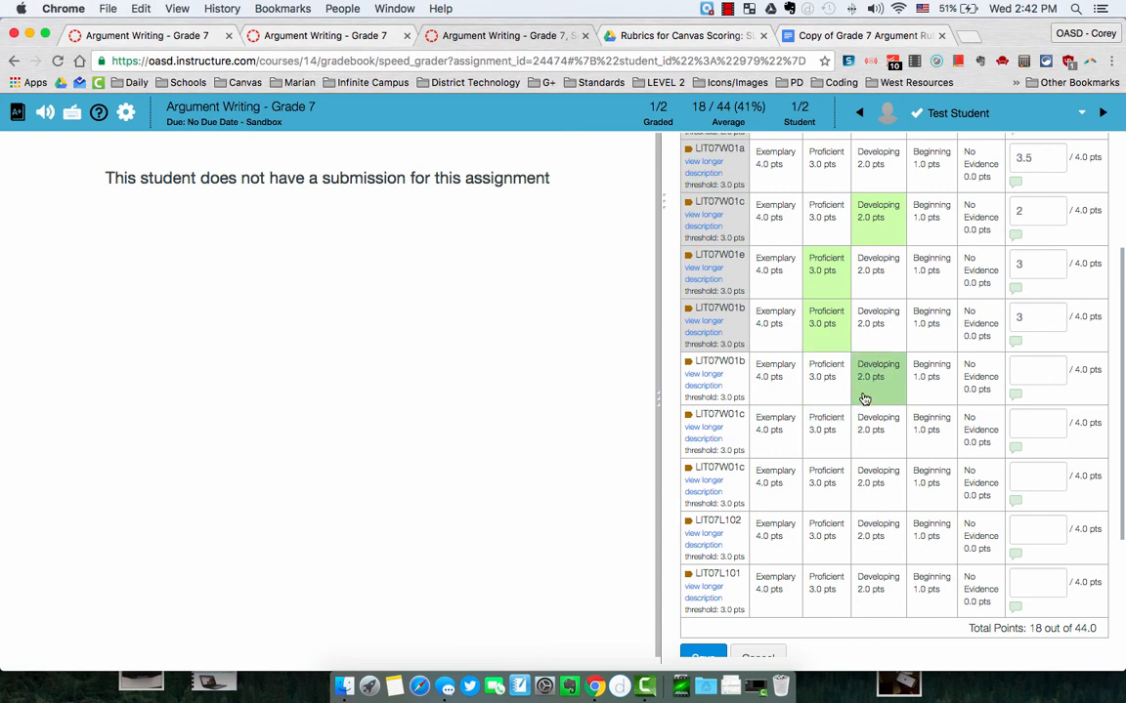
{"action": "left_click", "coordinate": [823, 435]}
{"action": "left_click", "coordinate": [824, 483]}
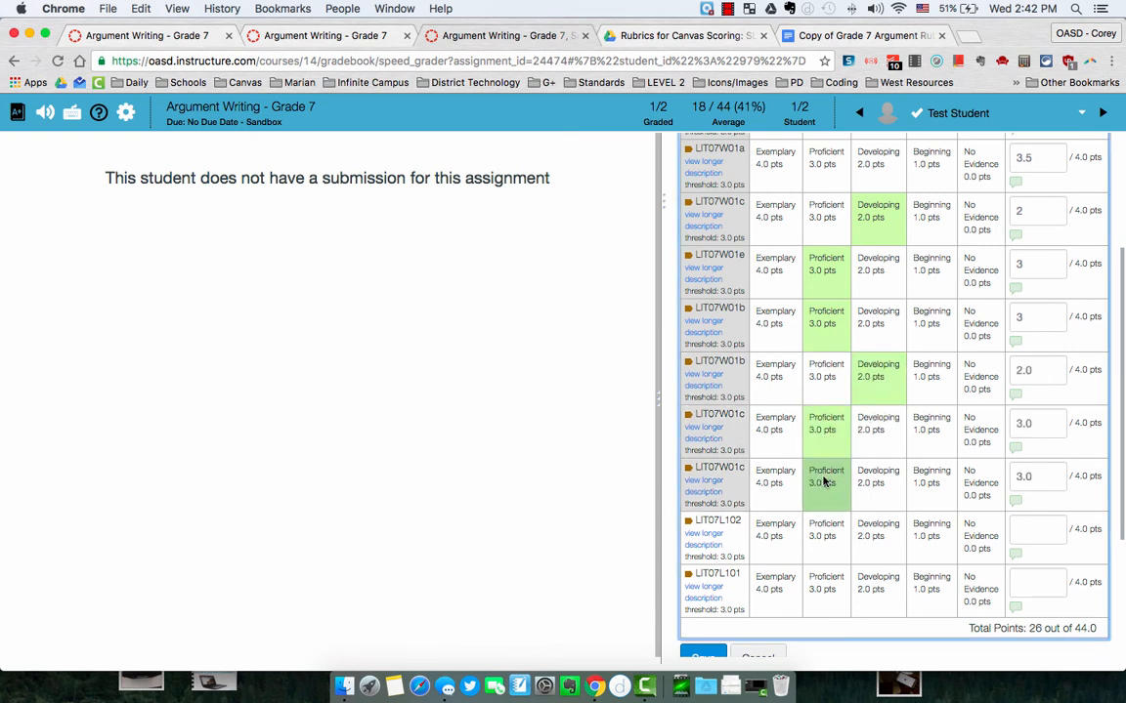
{"action": "left_click_drag", "start_coordinate": [1060, 628], "coordinate": [1028, 629]}
- Rate LIT07L102 Developing and LIT07L101 Proficient, save the rubric assessment and review the resulting scores
{"action": "left_click", "coordinate": [874, 535]}
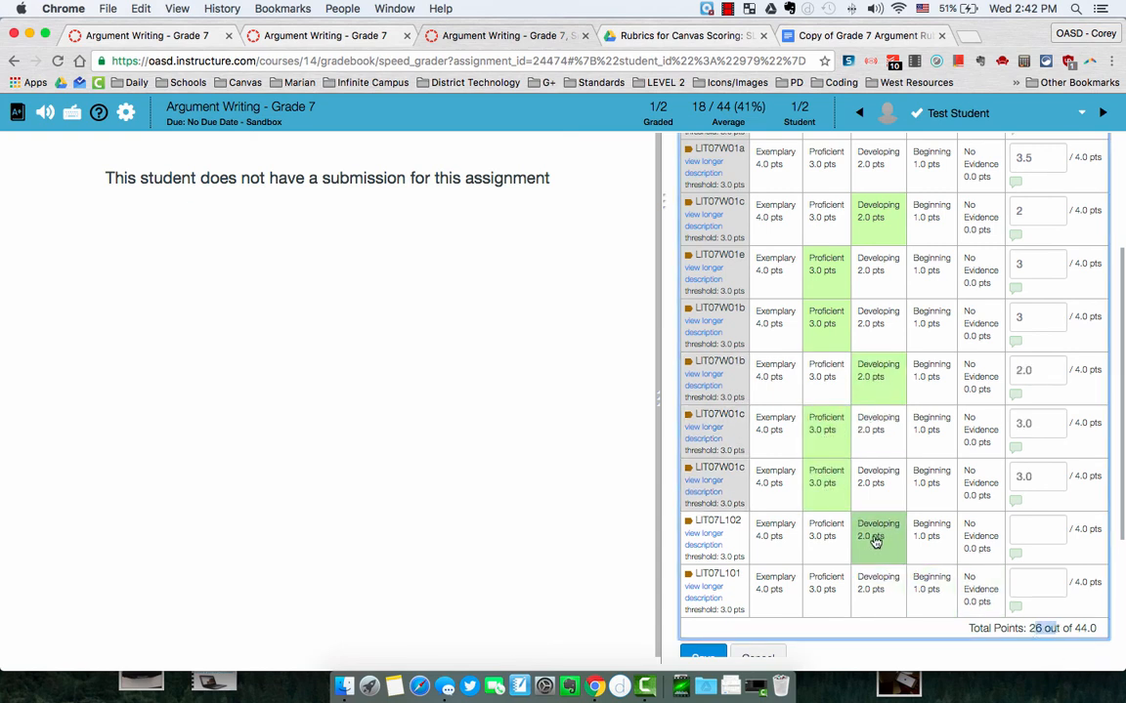
{"action": "left_click", "coordinate": [826, 584]}
{"action": "scroll", "coordinate": [819, 475], "scroll_direction": "down", "scroll_amount": 5}
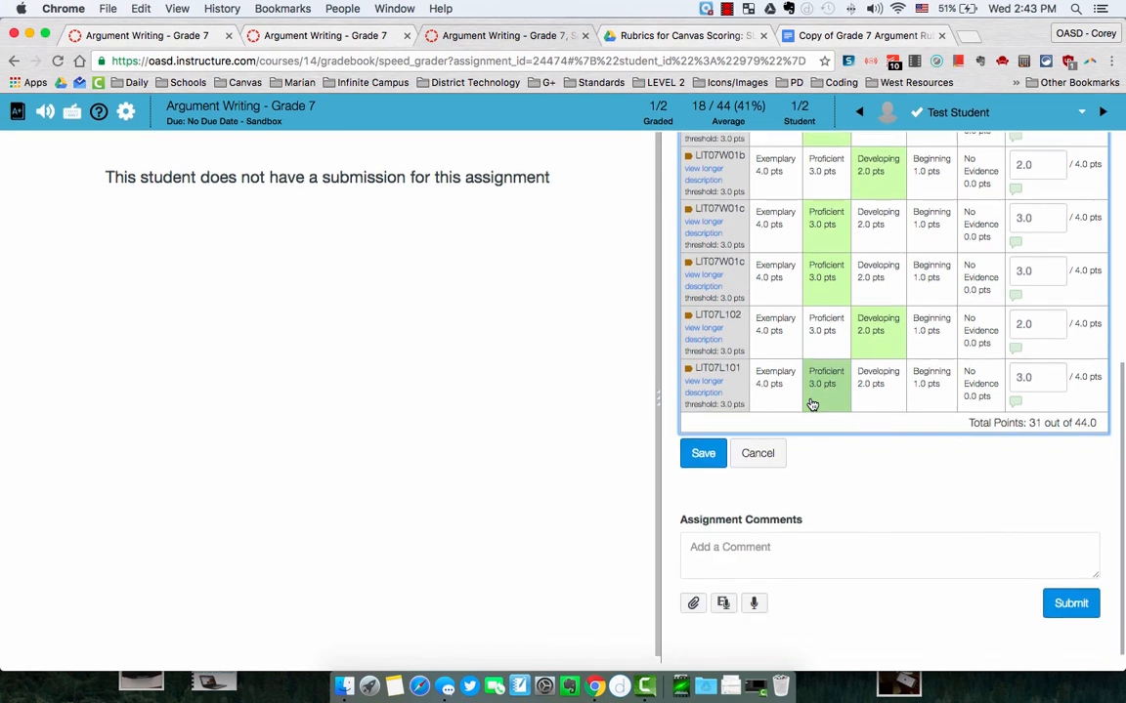
{"action": "left_click", "coordinate": [705, 453]}
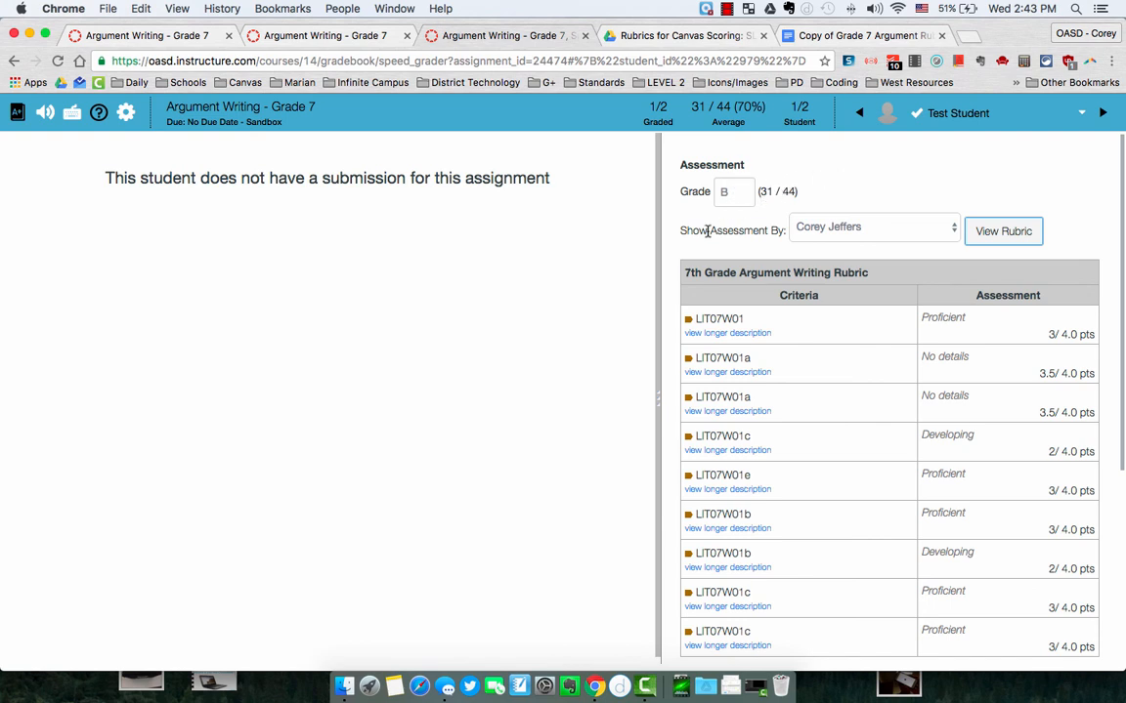
{"action": "scroll", "coordinate": [706, 231], "scroll_direction": "down", "scroll_amount": 5}
{"action": "scroll", "coordinate": [706, 231], "scroll_direction": "up", "scroll_amount": 5}
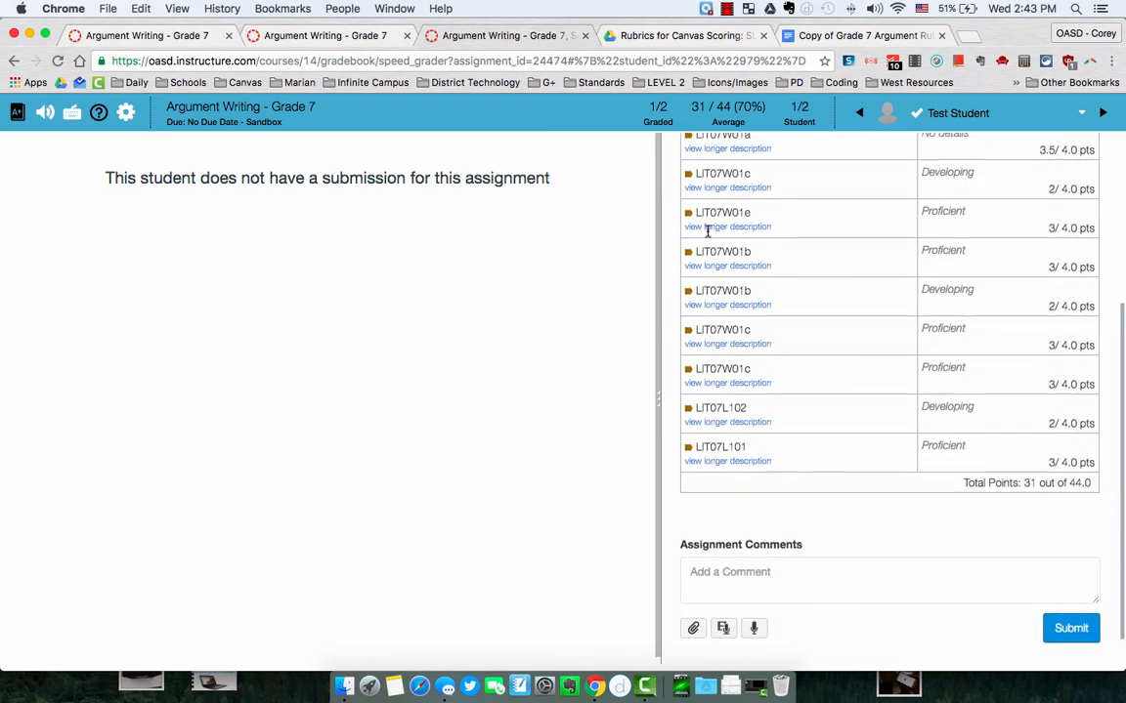